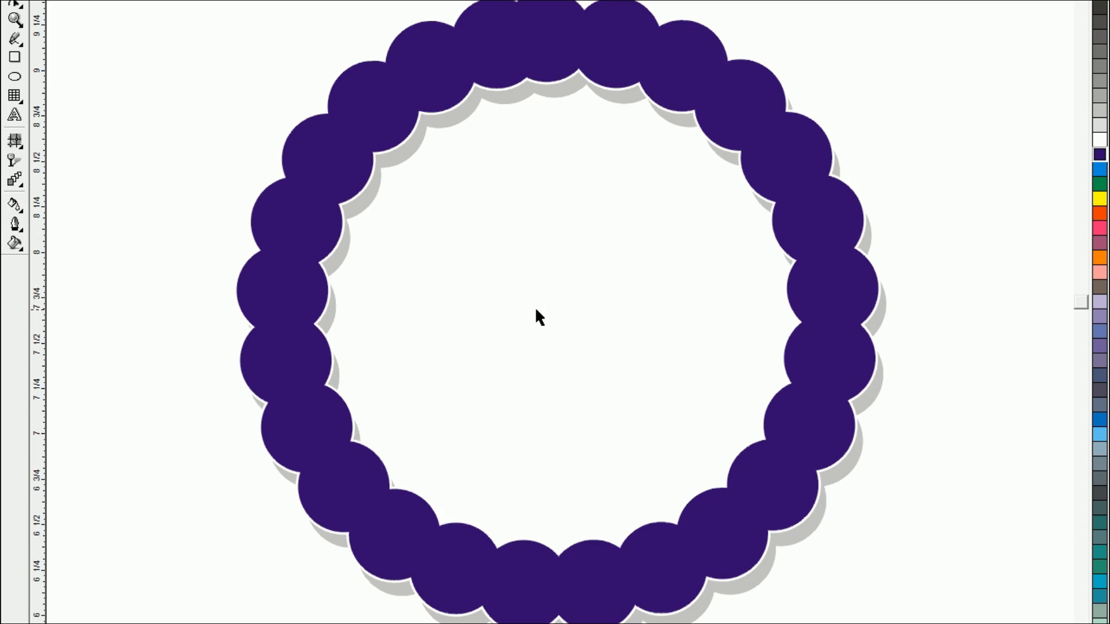
Examine the scalloped outline and grey shadow of the finished purple ring
key(z)
click(772, 153)
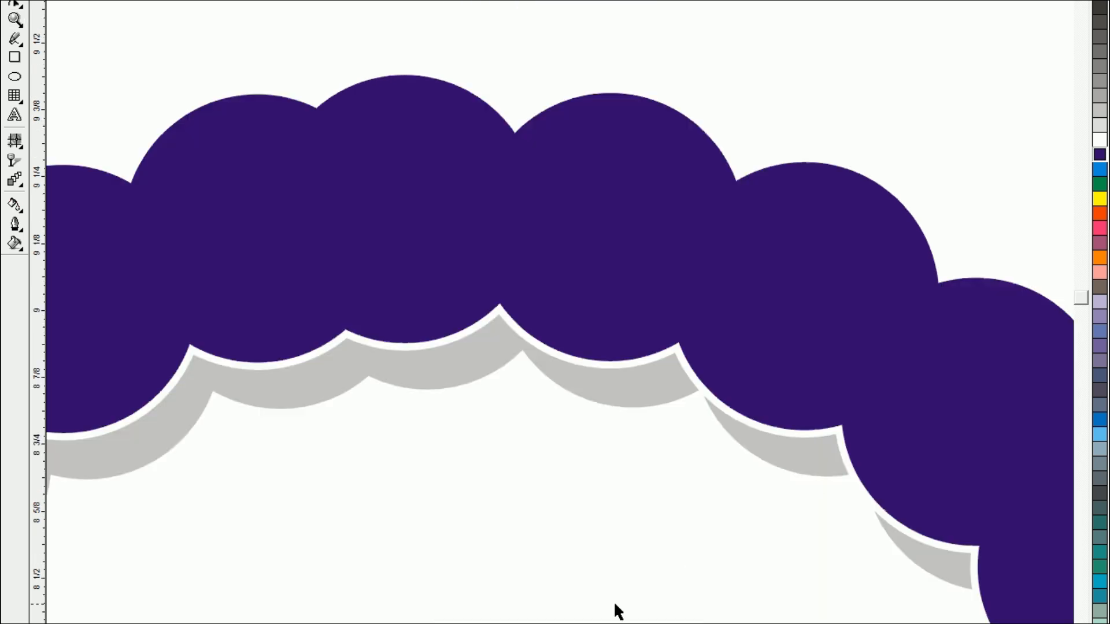
scroll(614, 604, down, 1)
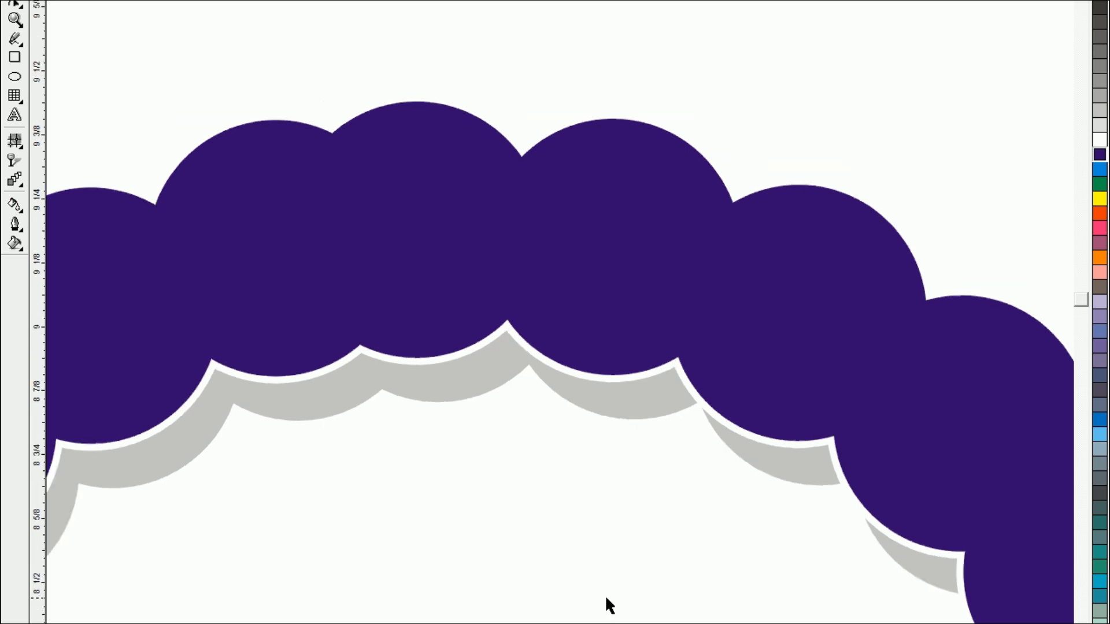
scroll(606, 599, down, 2)
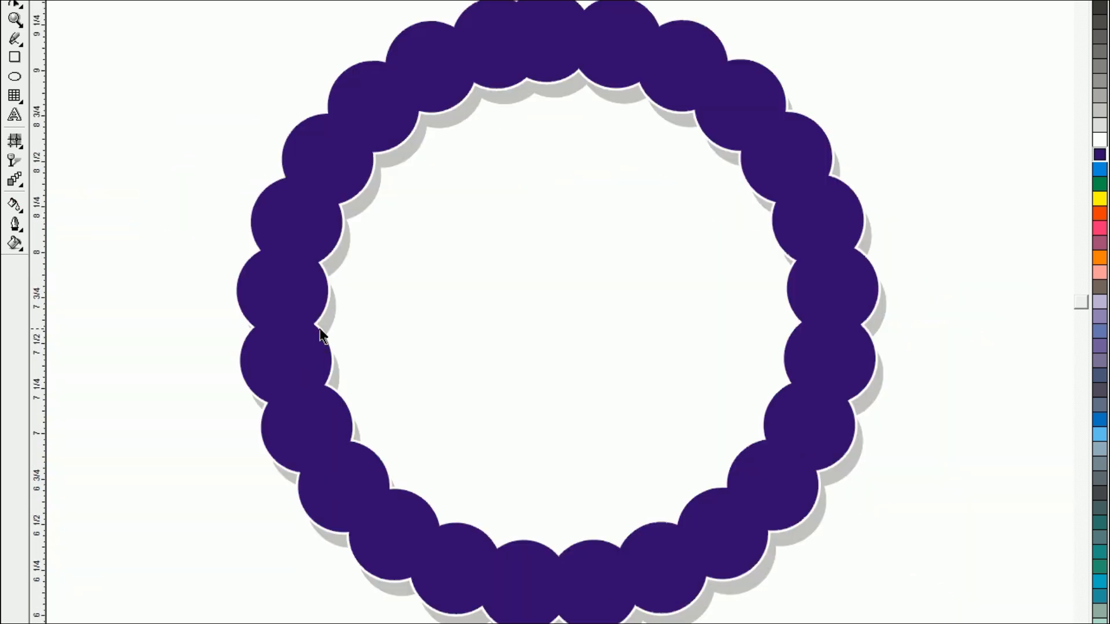
key(z)
drag(353, 35, 668, 145)
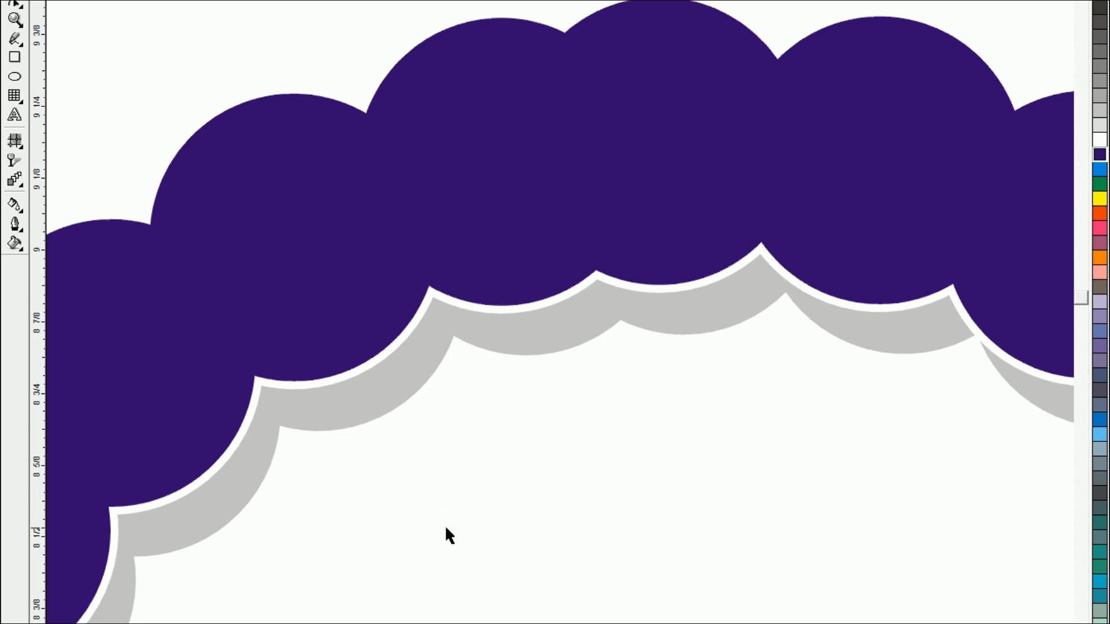
key(F4)
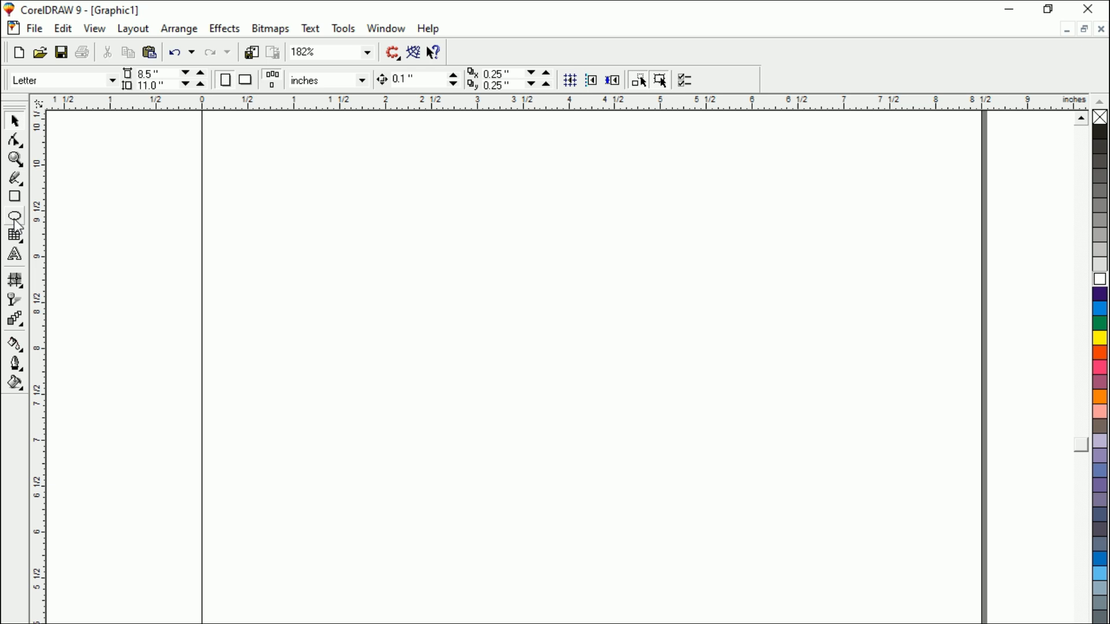
Draw an ellipse about 1.24 by 1.42 inches and move it over the page's left border, near the top
click(15, 218)
drag(347, 317, 461, 447)
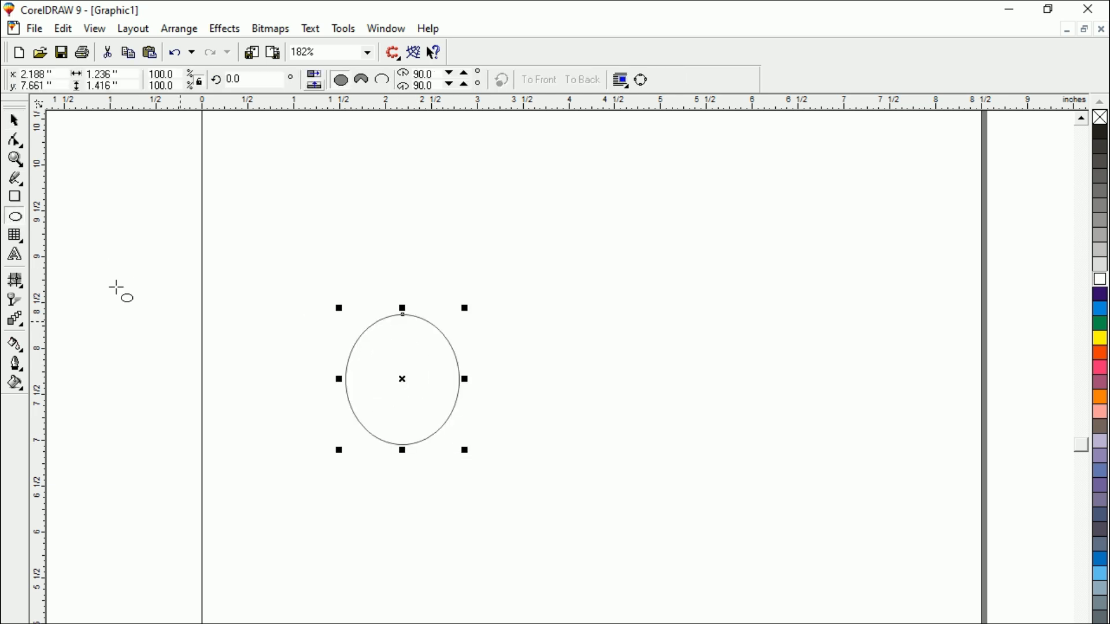
drag(401, 379, 183, 216)
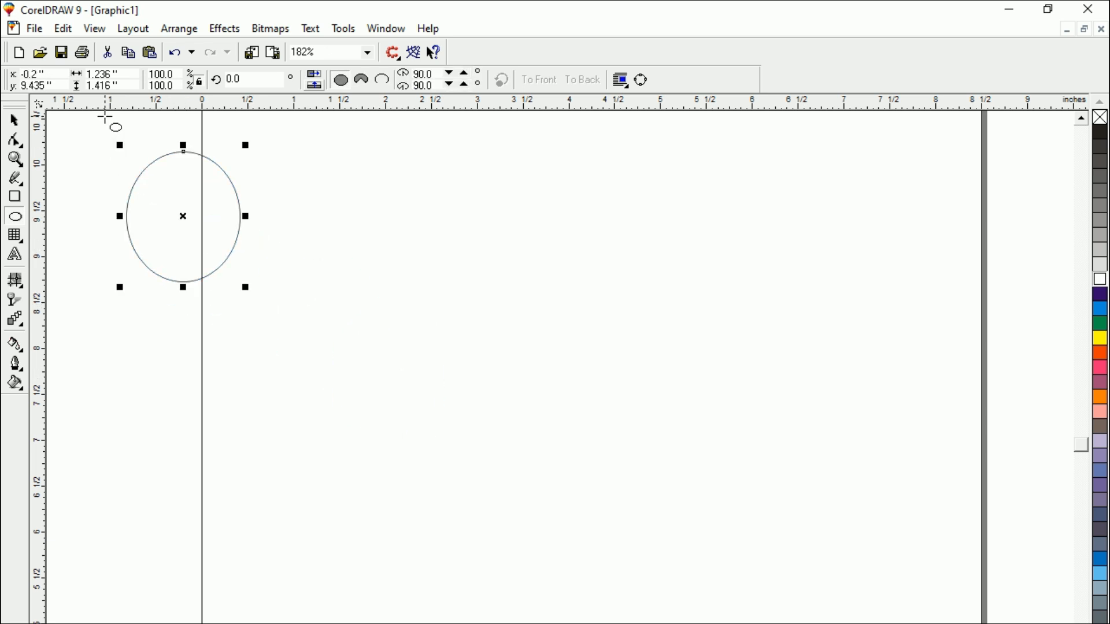
Resize the ellipse to a 3 by 3 inch circle and move it to about x 3.4, y 7.6 inches
drag(131, 76, 87, 74)
text(3)
key(Tab)
text(3)
key(Return)
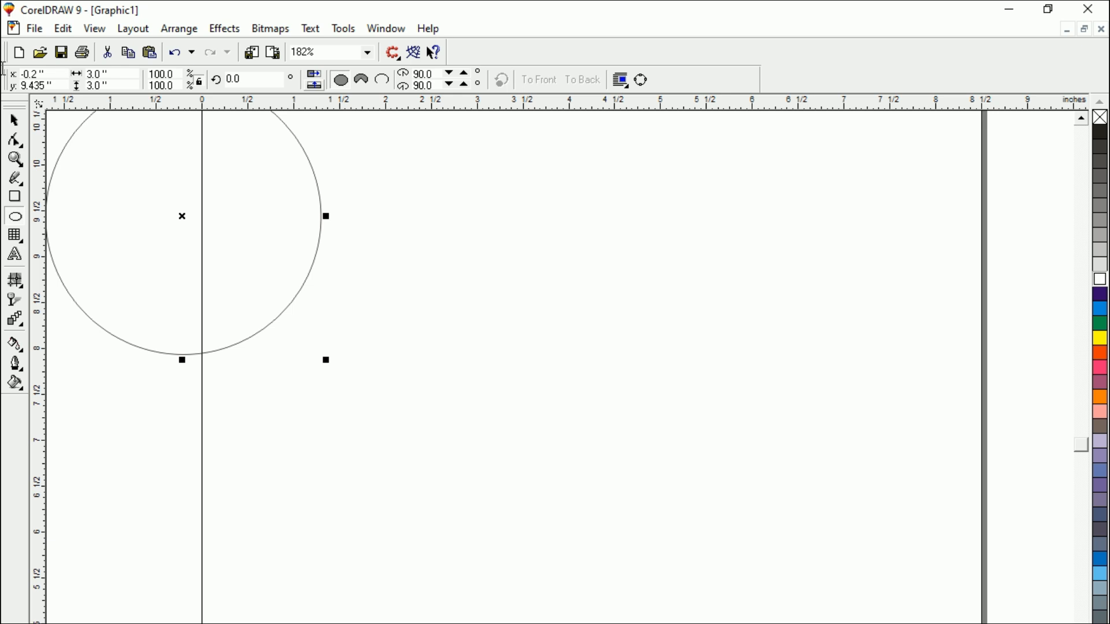
drag(183, 215, 516, 386)
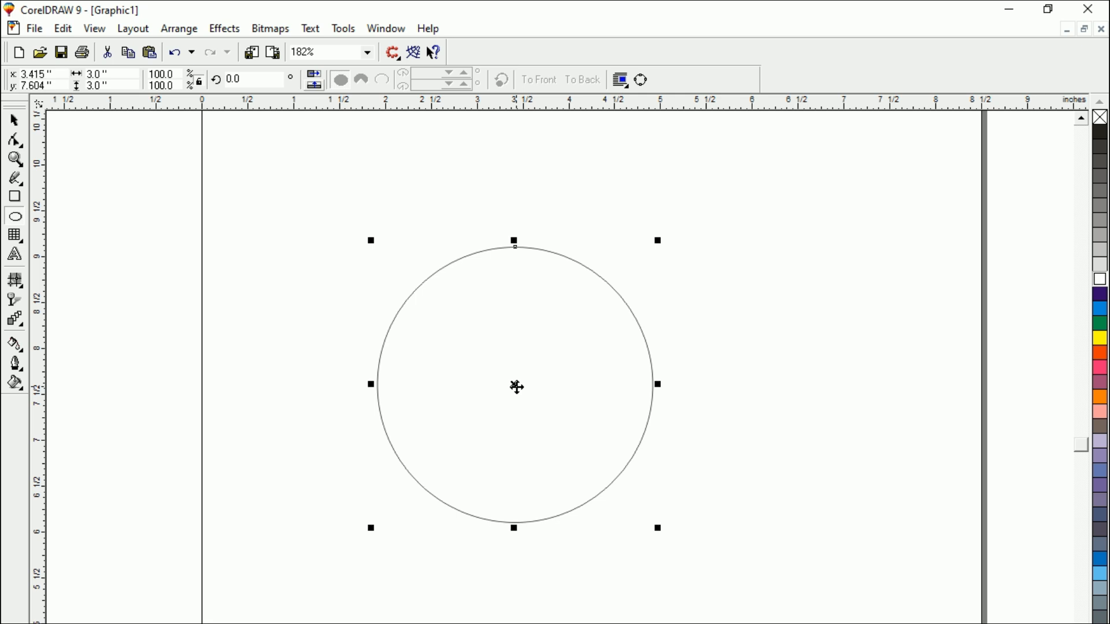
Duplicate the circle upward so the copy centres near the original's top edge, and resize the copy to 0.5 by 0.5 inches
drag(517, 387, 515, 247)
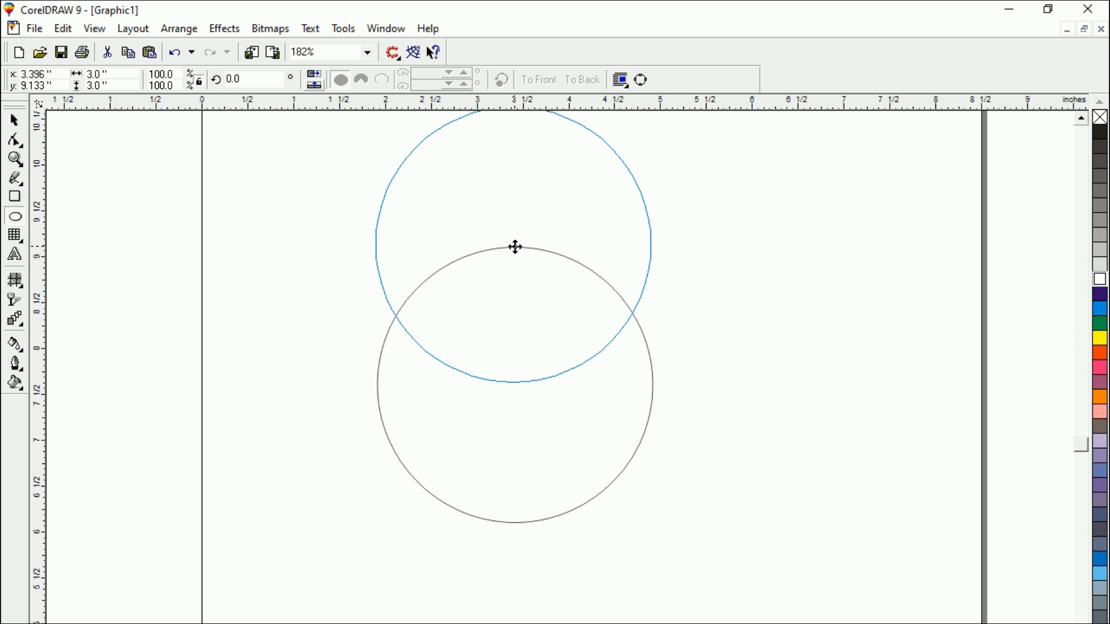
drag(515, 247, 514, 245)
double_click(115, 74)
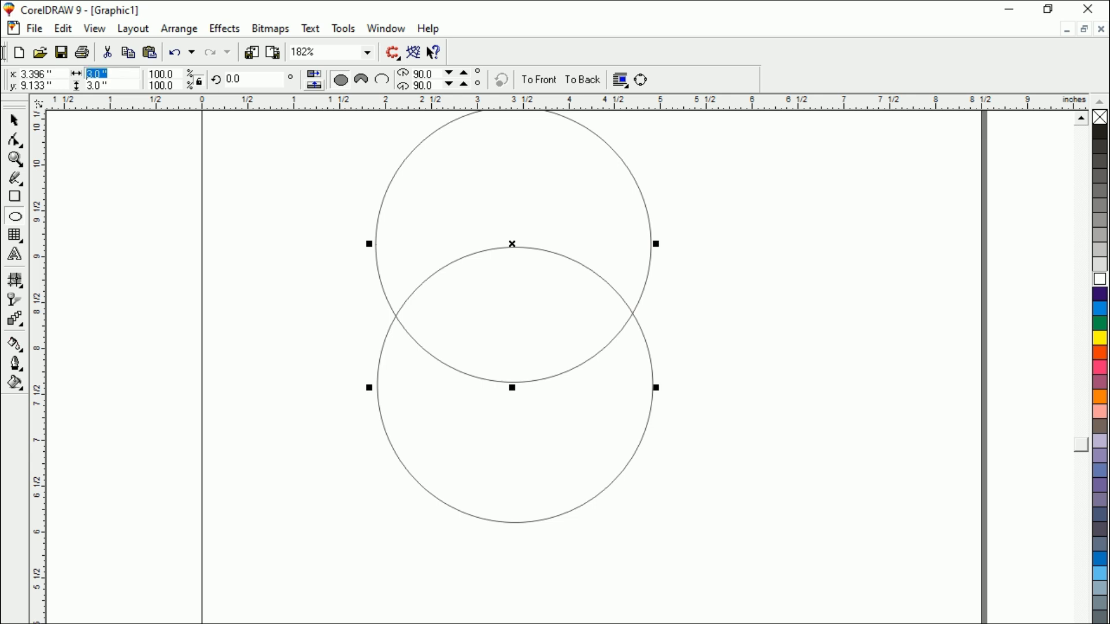
text(.5)
key(Tab)
text(.5)
key(Return)
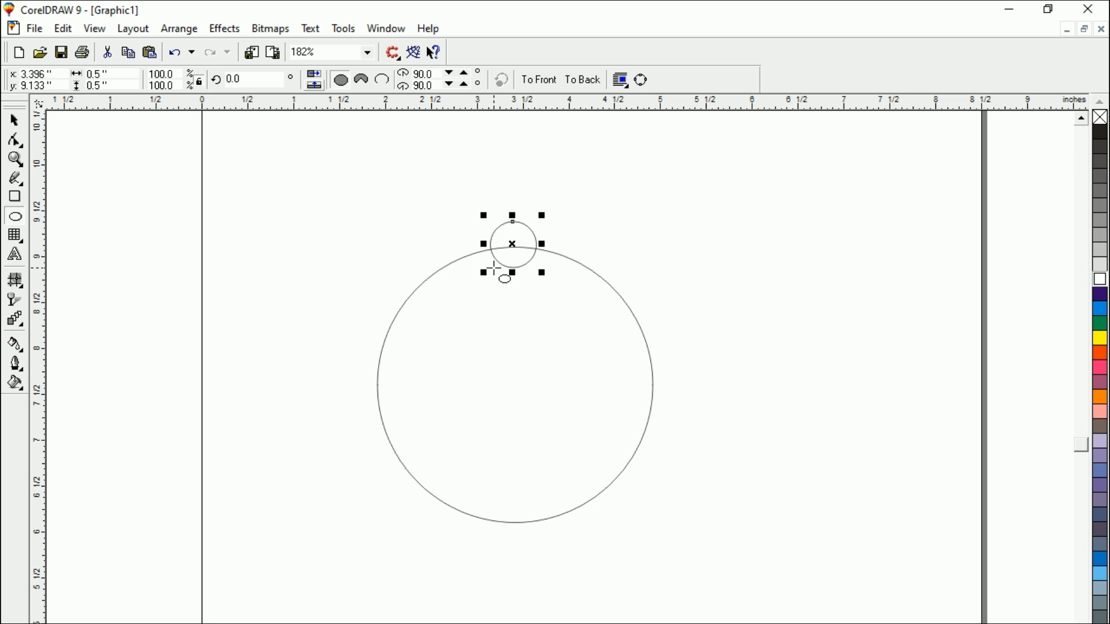
Move the small circle down so its centre sits on the large circle's top edge, at about y 9.1 inches
key(F2)
drag(471, 195, 566, 284)
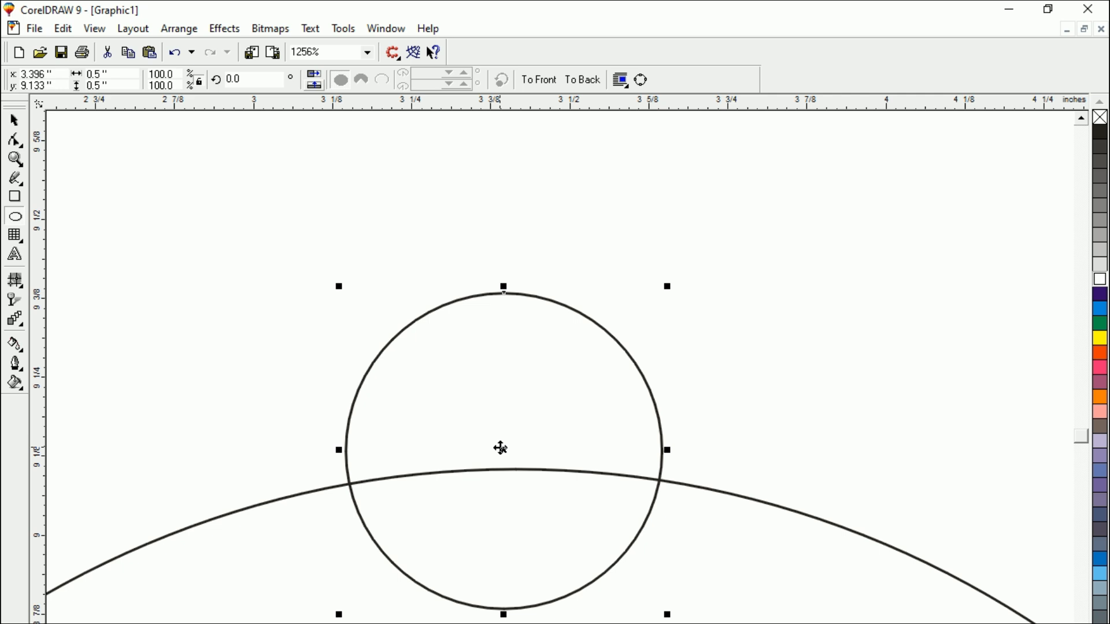
key(F2)
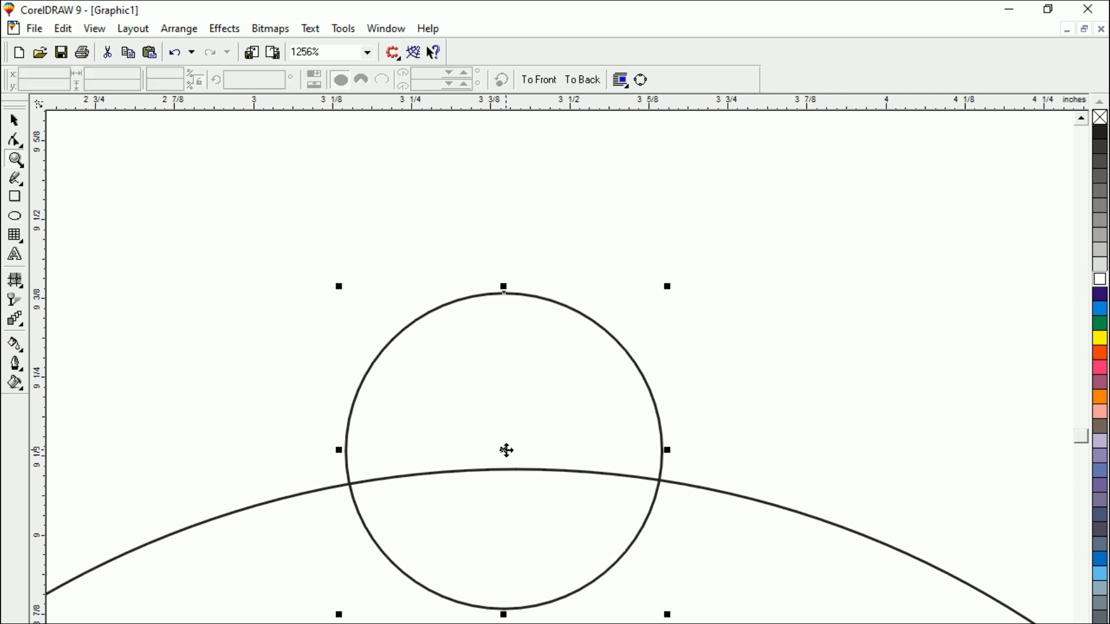
drag(451, 411, 565, 503)
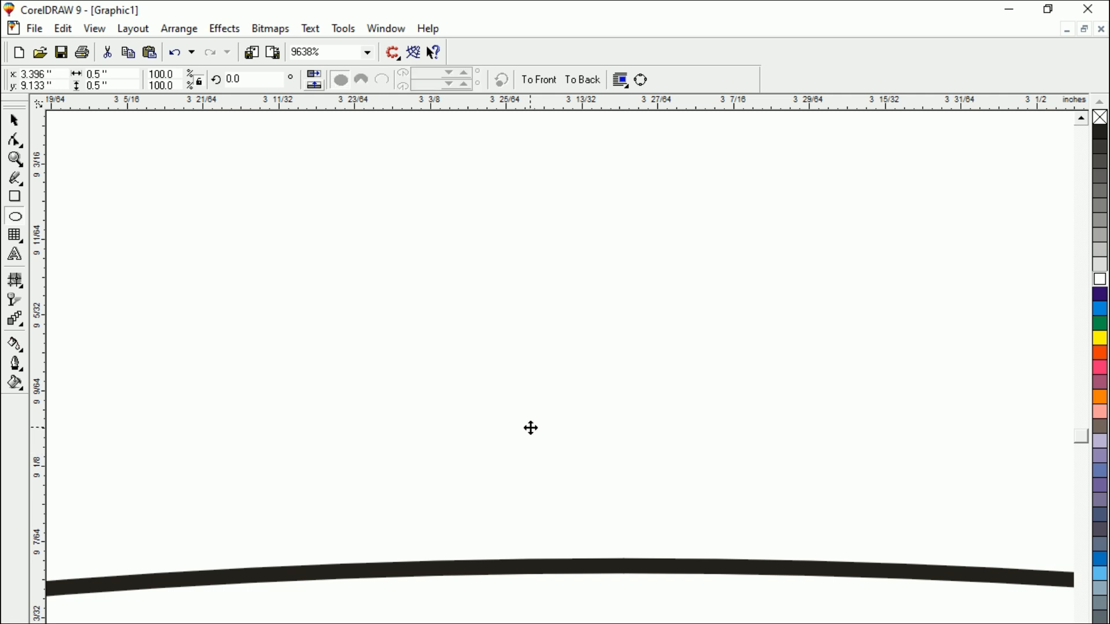
click(526, 567)
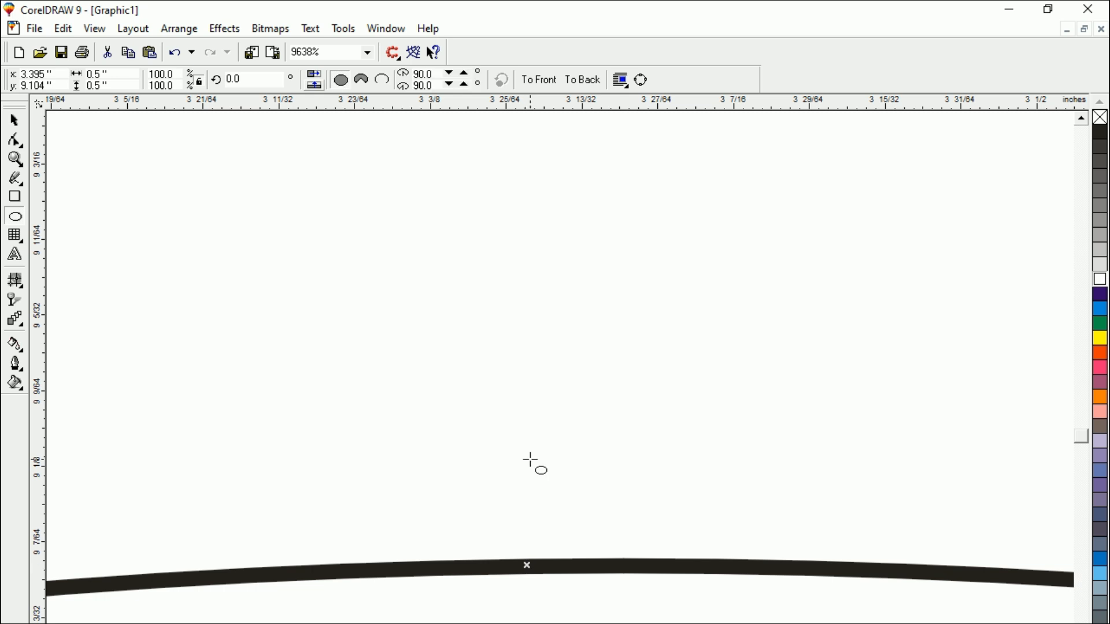
scroll(530, 460, down, 3)
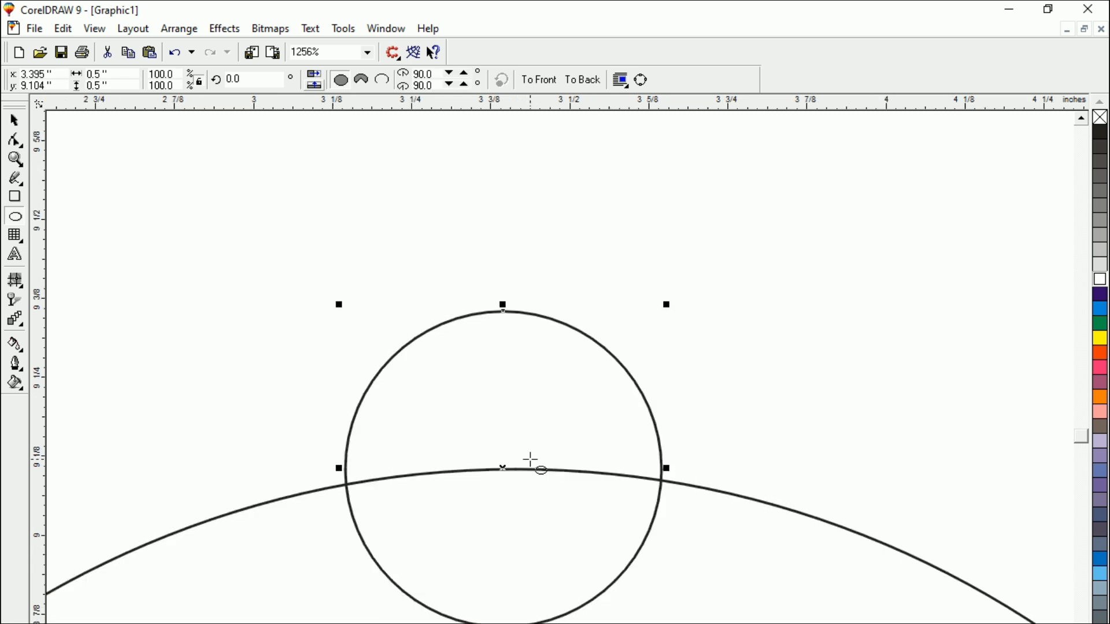
scroll(530, 461, down, 2)
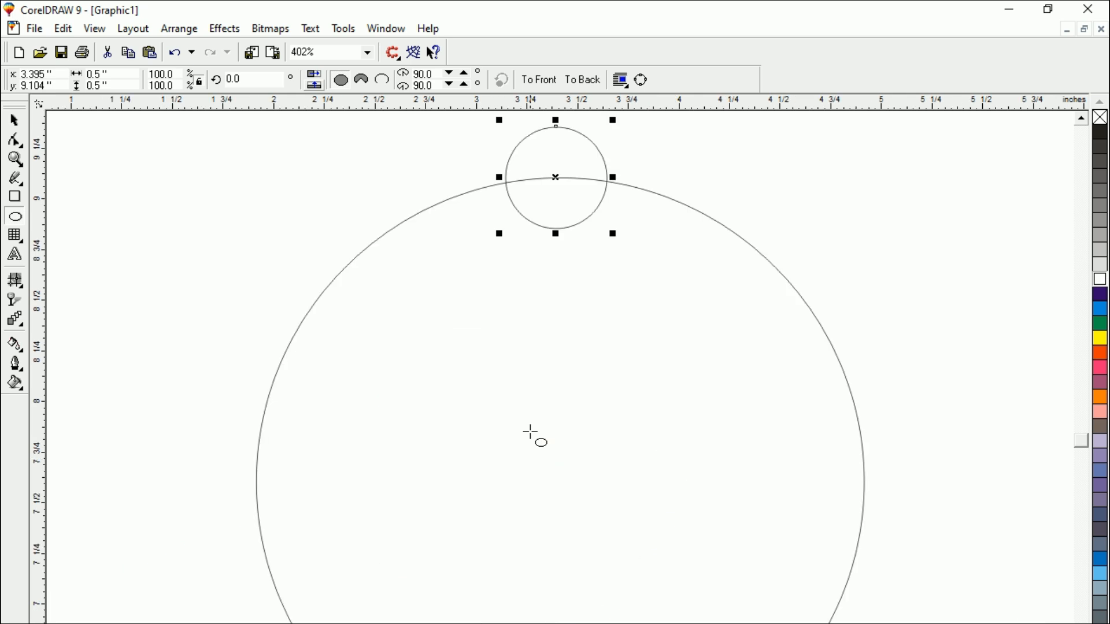
scroll(497, 367, down, 1)
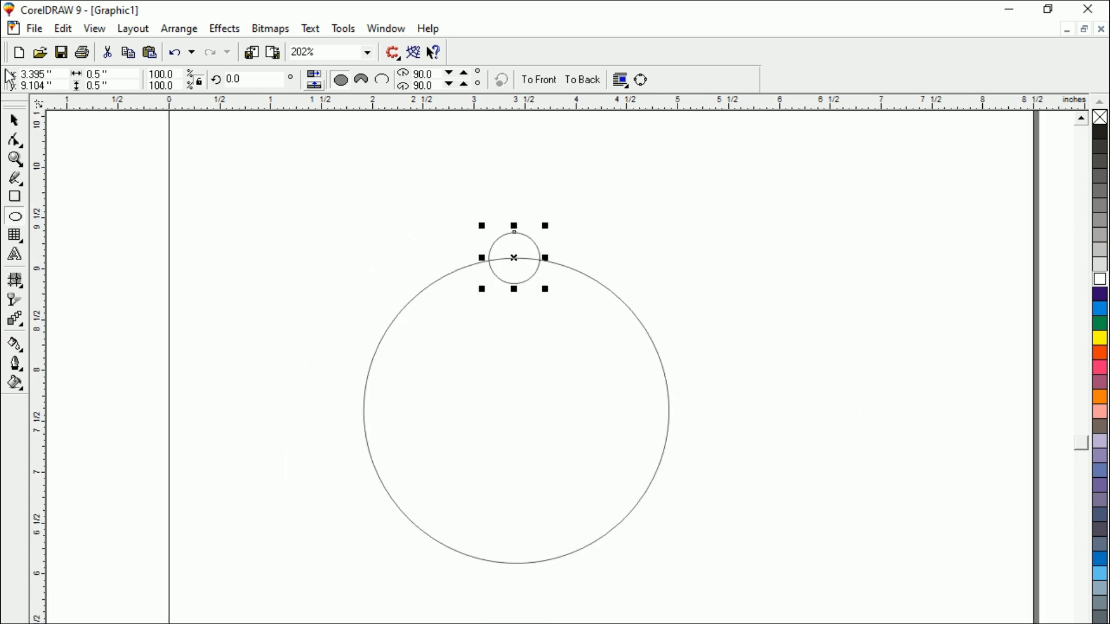
Align the small and large circles on a common vertical centre line
click(14, 121)
click(273, 191)
drag(410, 420, 772, 617)
key(c)
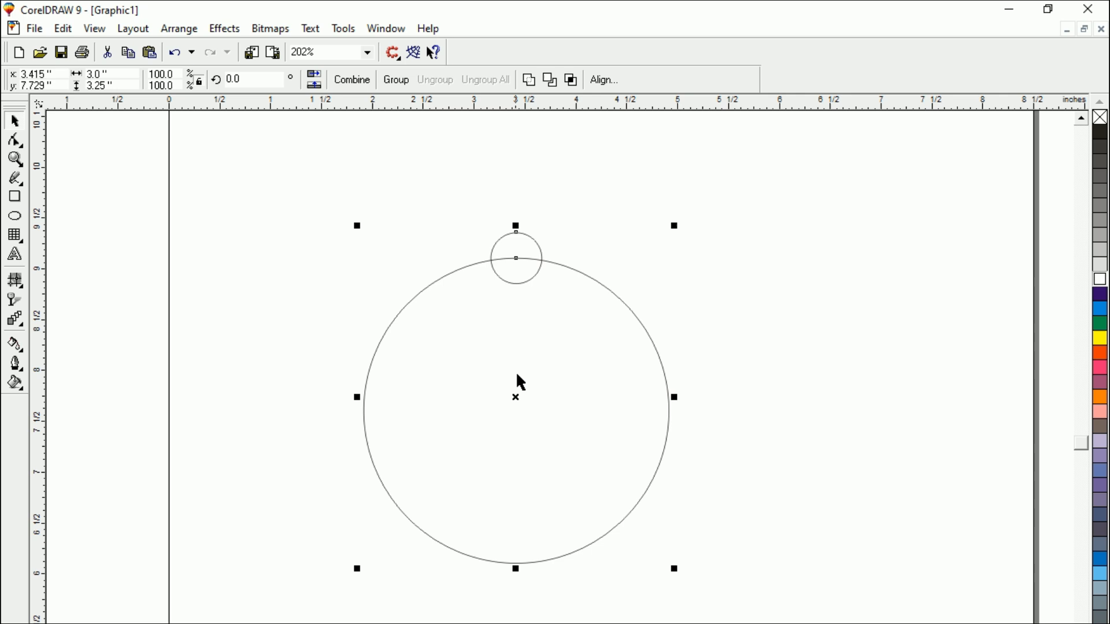
click(515, 398)
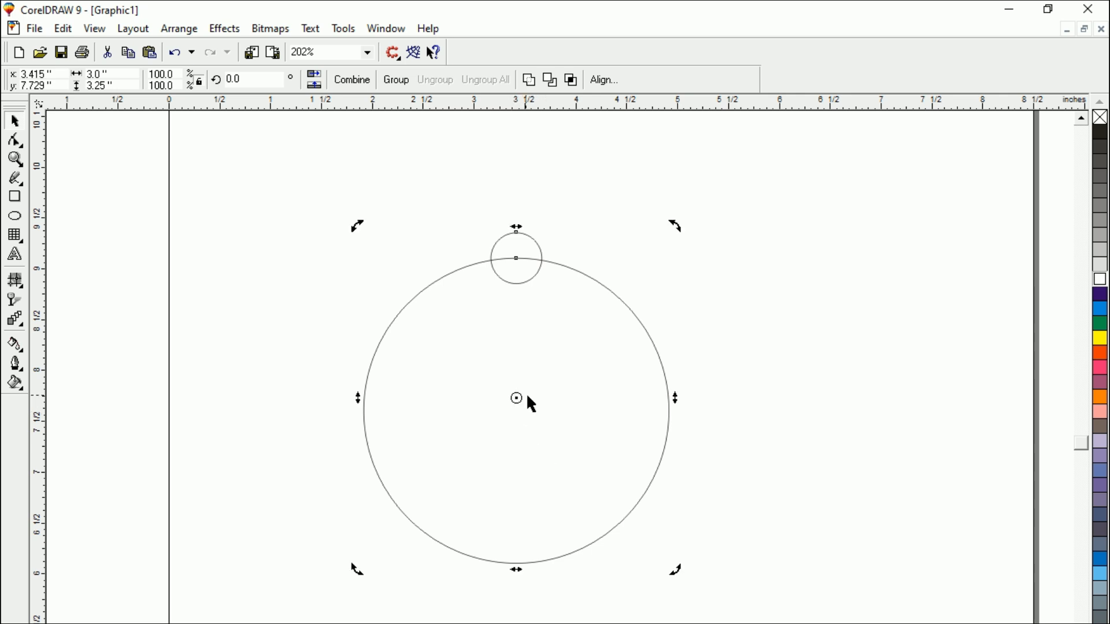
Compare the rotation centres of the small circle and the large circle
click(432, 226)
click(500, 244)
key(F10)
key(space)
click(514, 258)
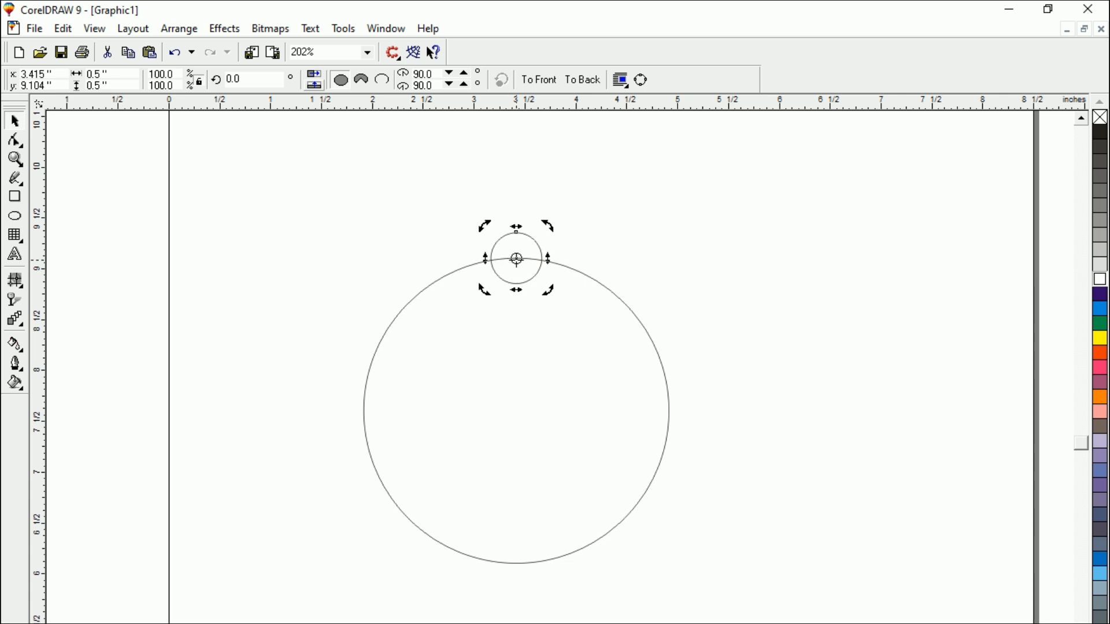
click(519, 402)
click(520, 438)
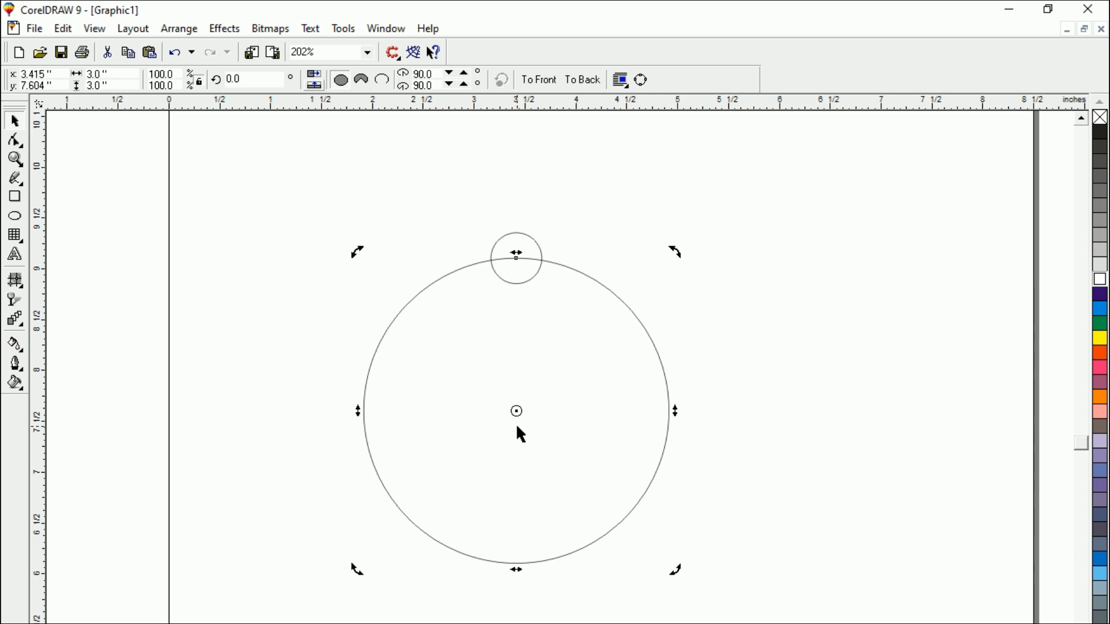
click(518, 255)
drag(516, 258, 520, 287)
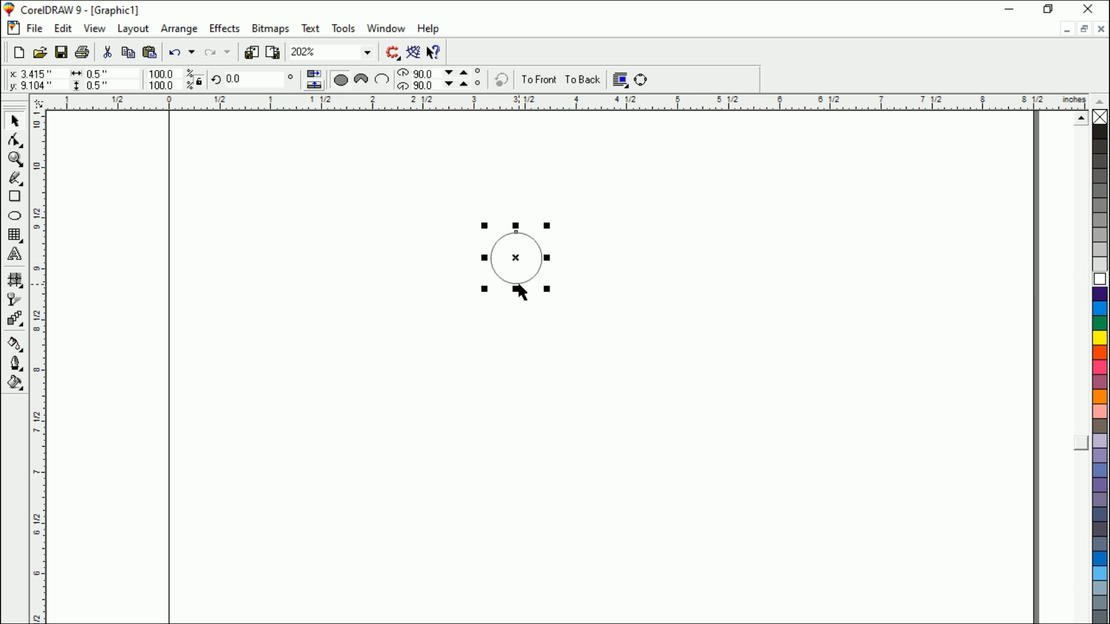
key(ctrl+z)
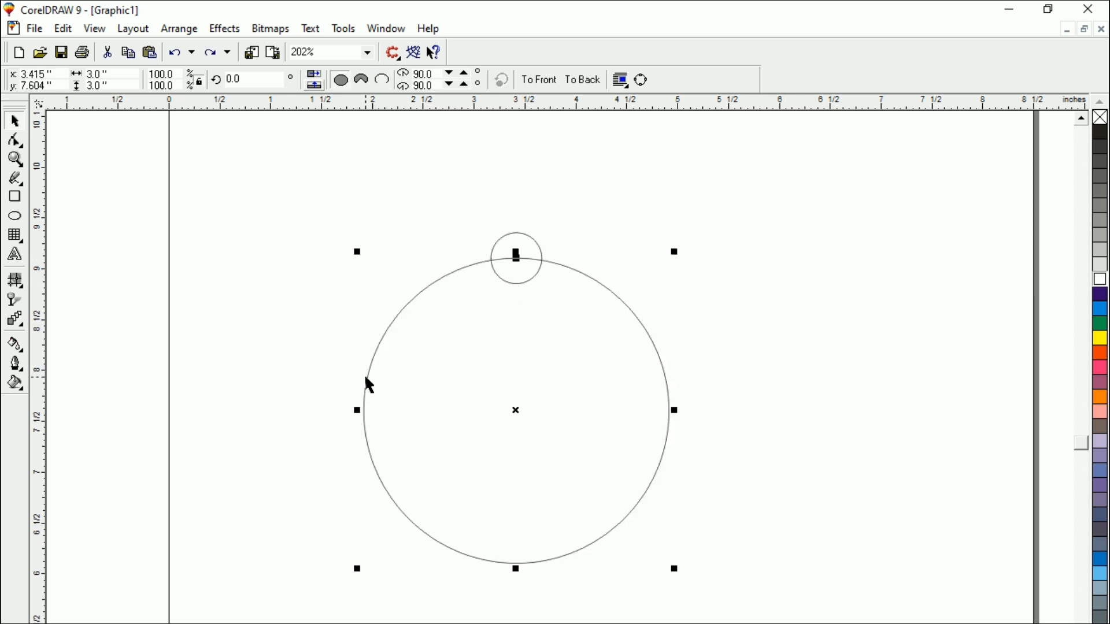
Move the small circle's rotation centre to the middle of the large circle
click(400, 194)
click(519, 249)
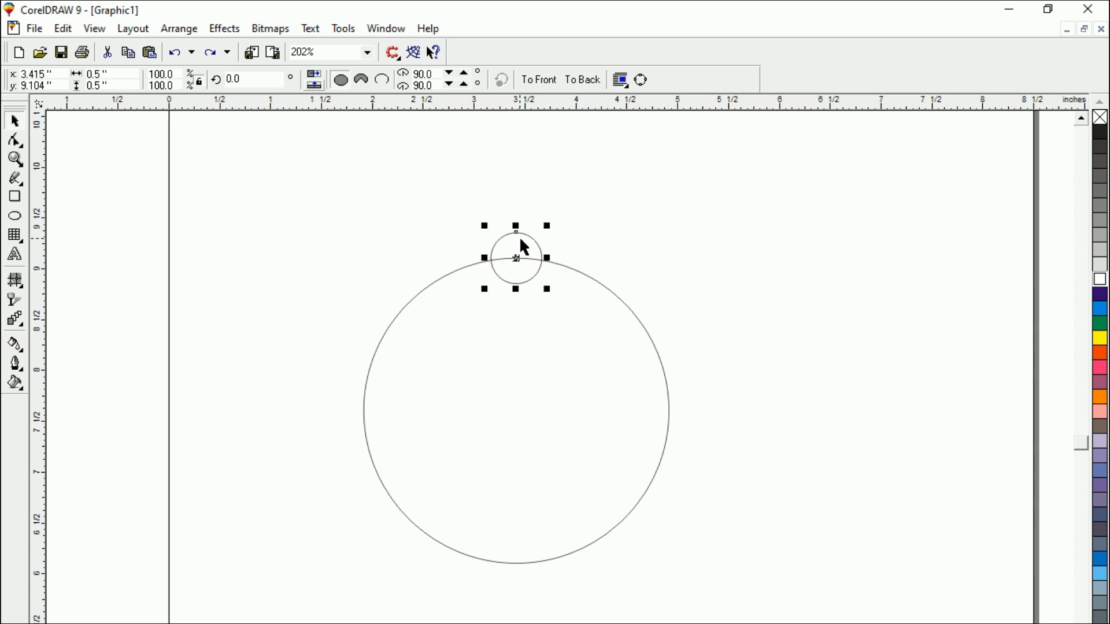
click(514, 413)
click(524, 447)
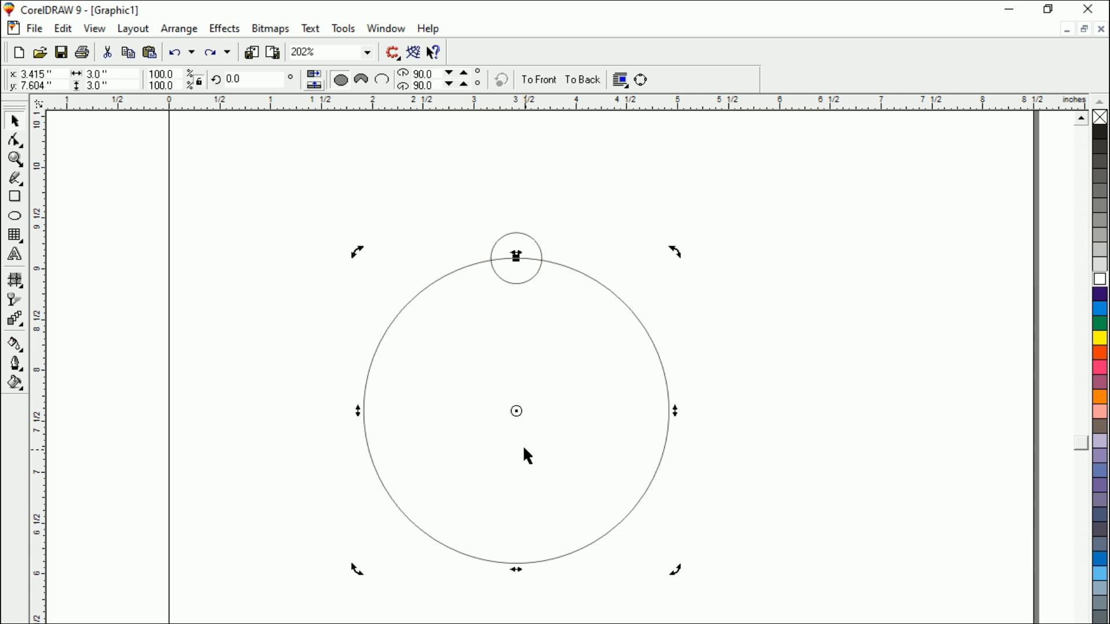
click(515, 282)
click(516, 281)
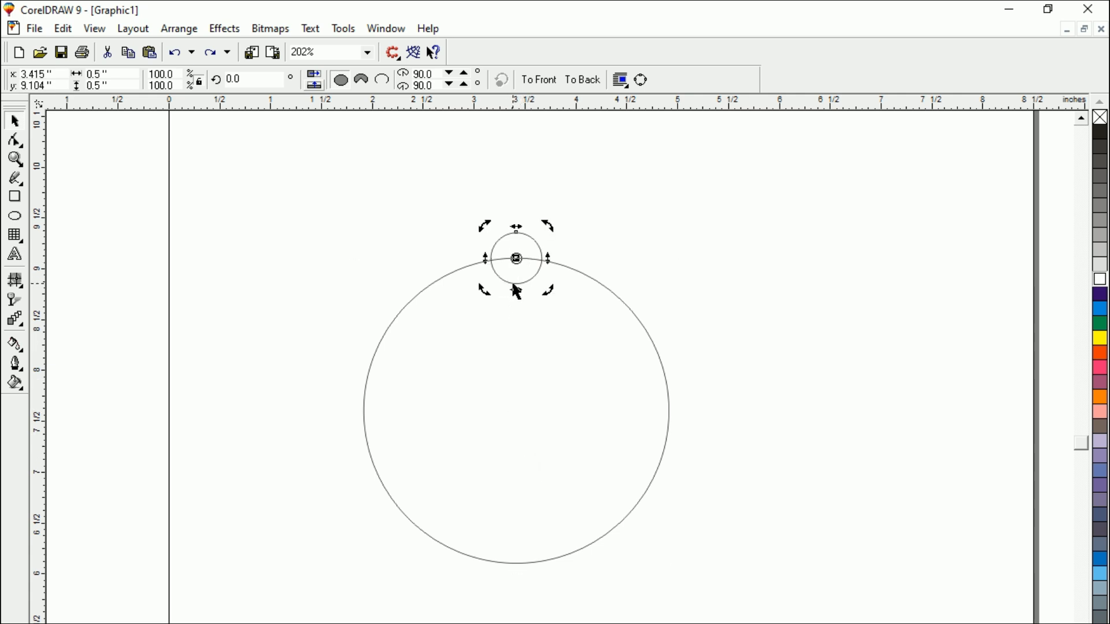
mouse_move(516, 259)
mouse_down()
mouse_move(508, 372)
mouse_move(523, 412)
mouse_up()
Check the small circle's relocated rotation centre against the centre of the large circle
click(528, 503)
click(528, 496)
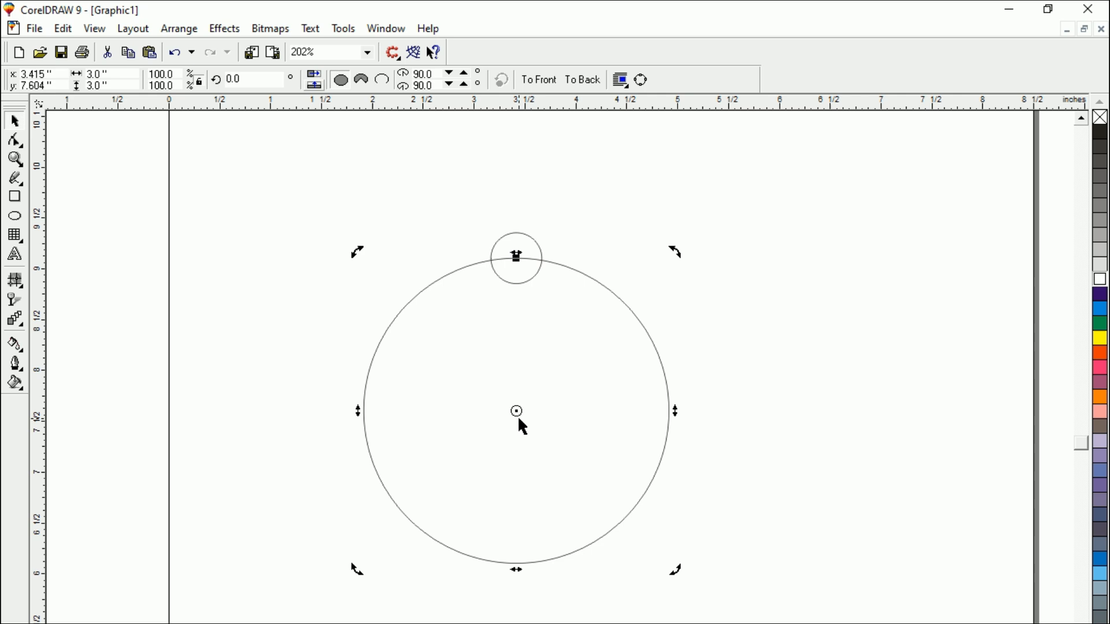
click(516, 283)
click(516, 284)
click(513, 465)
click(515, 471)
click(511, 335)
click(514, 285)
click(514, 287)
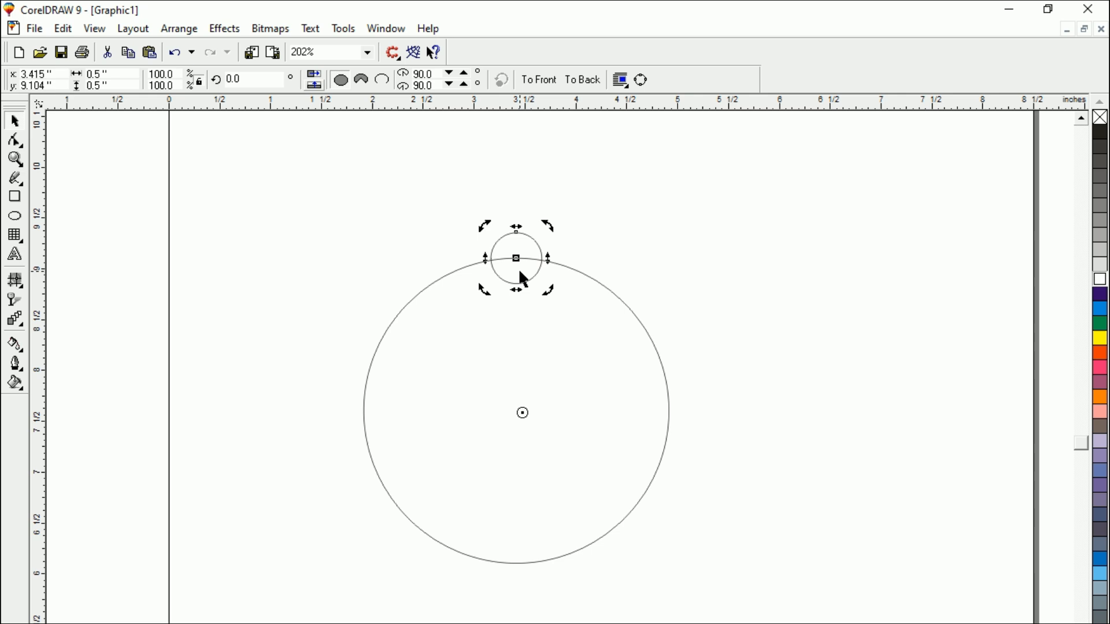
Create a copy of the small circle rotated clockwise around the large circle's centre, to an angle of about 345.4 degrees
click(522, 260)
click(533, 249)
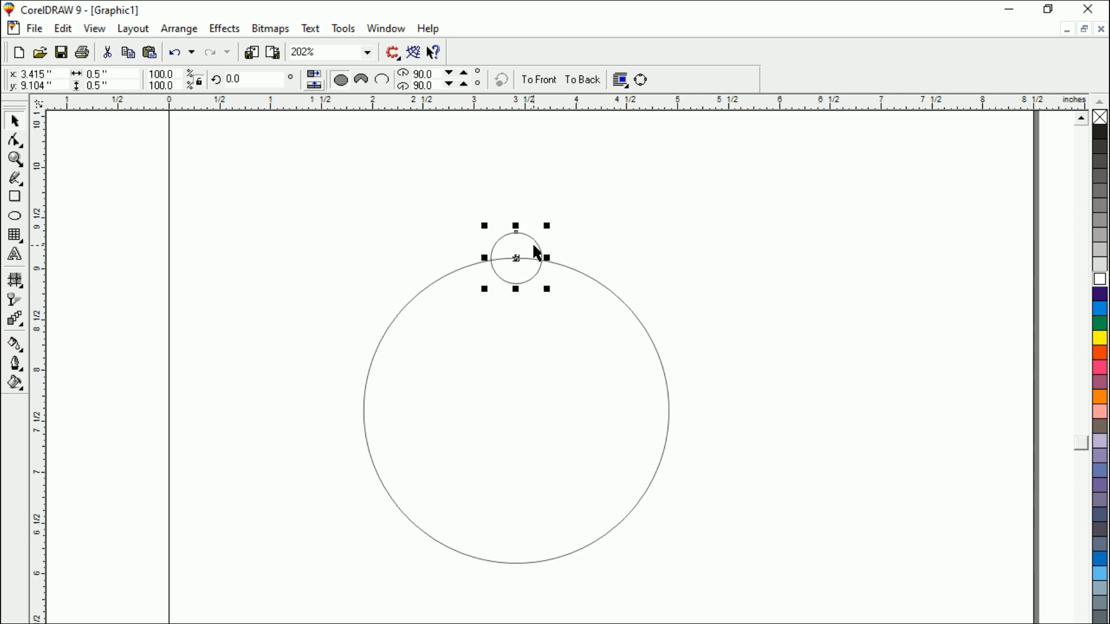
click(534, 247)
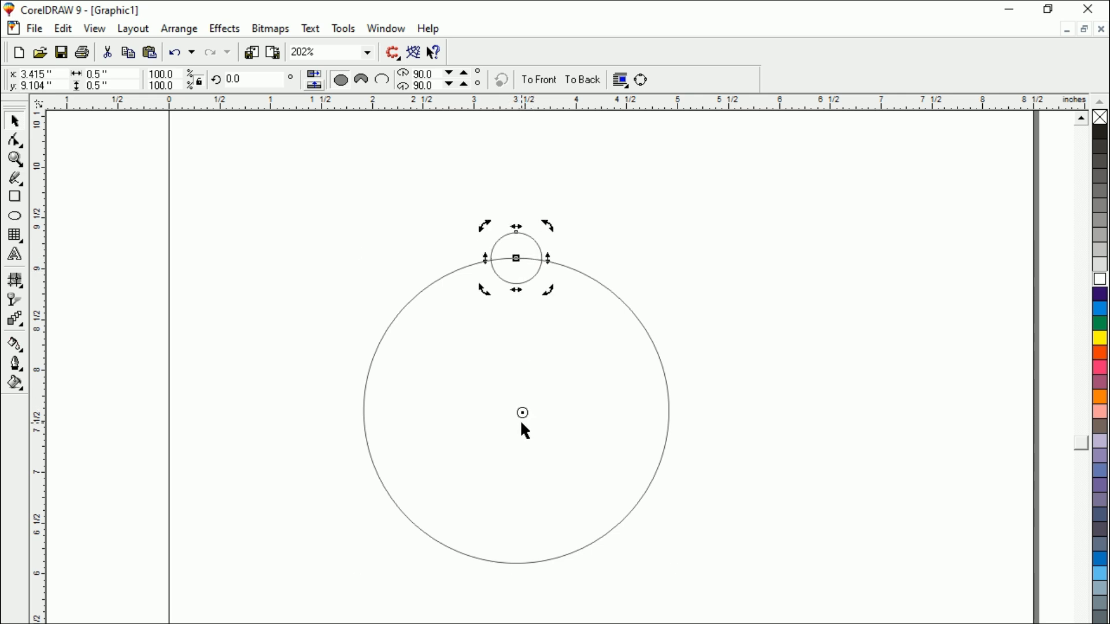
drag(547, 227, 581, 251)
drag(591, 257, 589, 256)
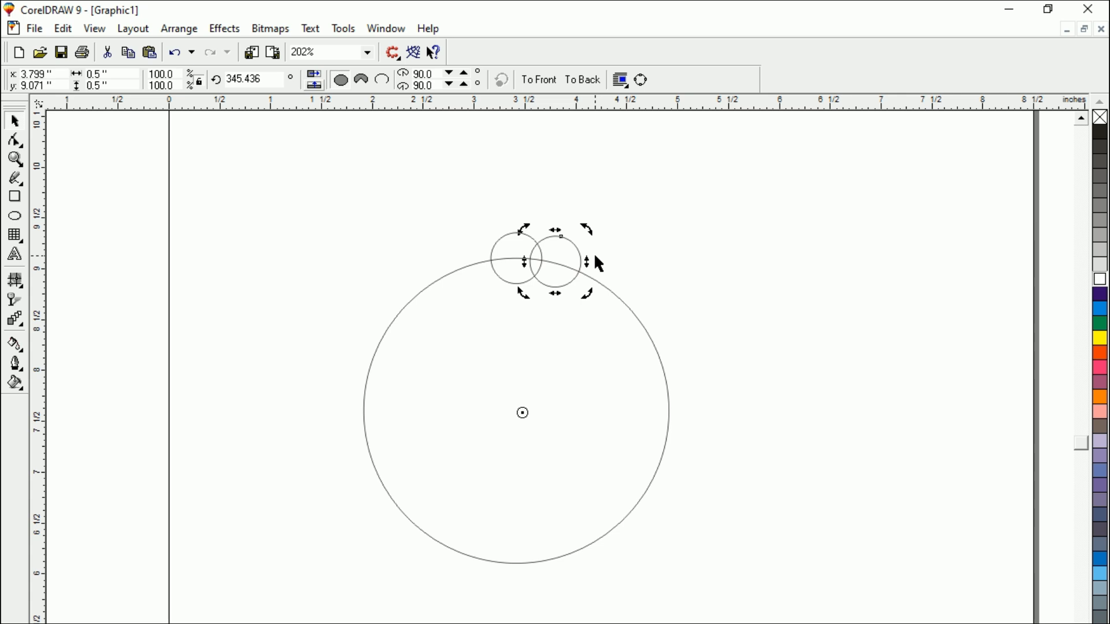
Repeat the rotated duplication until small overlapping circles run all the way around the large circle
key(ctrl+r)
key(ctrl+r)
key(ctrl+r)
key(ctrl+r)
key(ctrl+r)
key(ctrl+r)
key(ctrl+r)
key(ctrl+r)
key(ctrl+r)
key(ctrl+r)
key(ctrl+r)
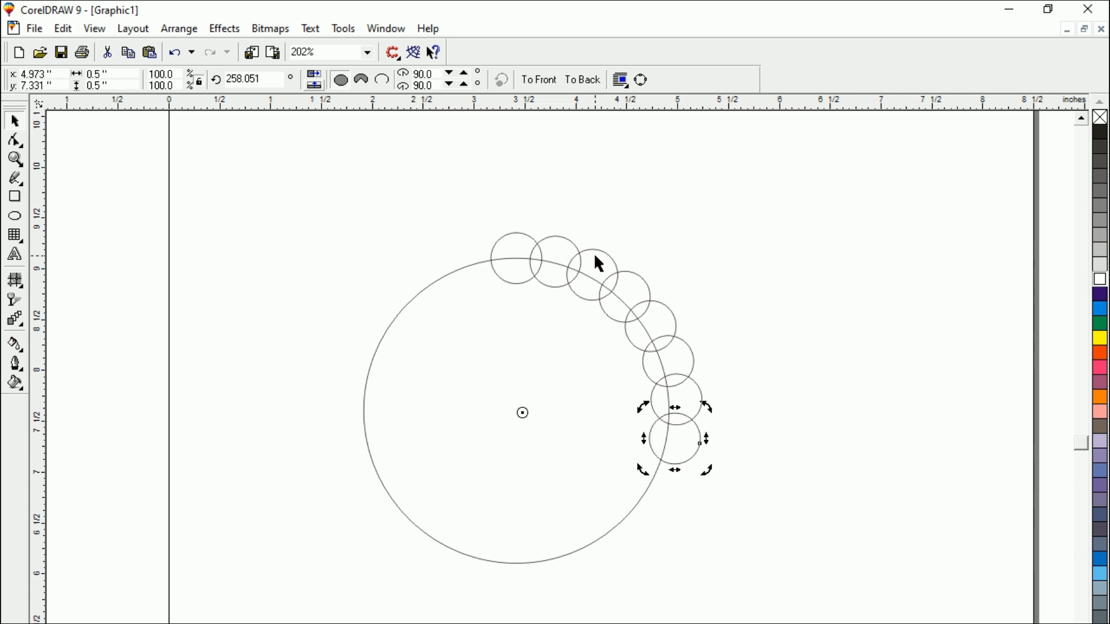
key(Escape)
key(ctrl+r)
key(ctrl+r)
key(ctrl+r)
key(ctrl+r)
key(ctrl+r)
key(ctrl+r)
key(ctrl+r)
key(ctrl+r)
key(ctrl+r)
key(ctrl+r)
key(ctrl+r)
key(ctrl+r)
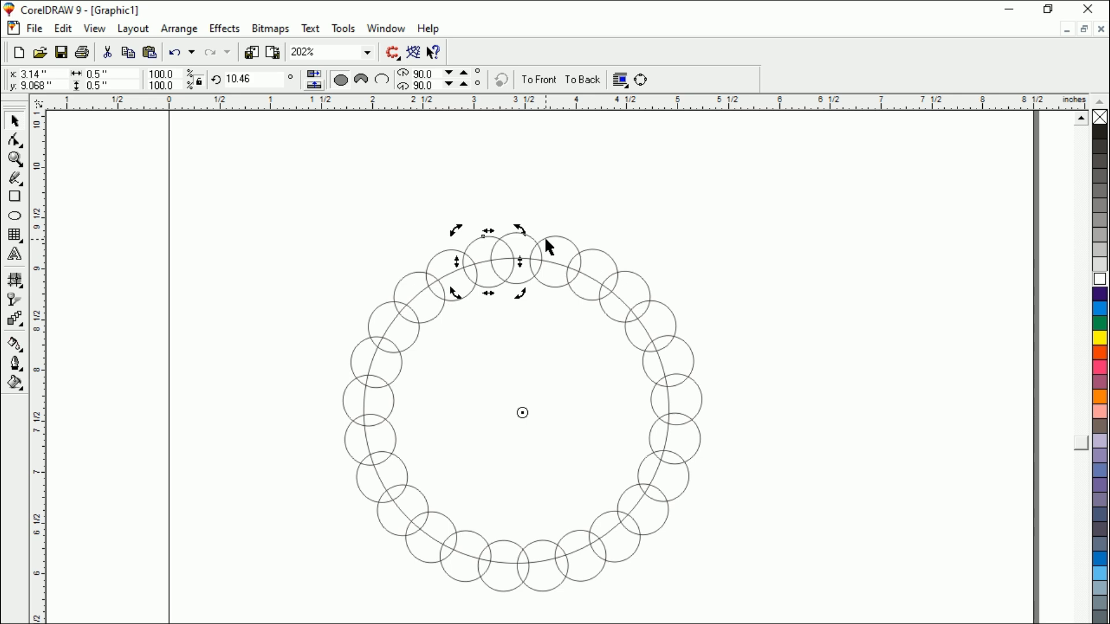
Move the large 3-inch guide circle out of the ring of small circles and delete it
key(Escape)
drag(541, 442, 907, 515)
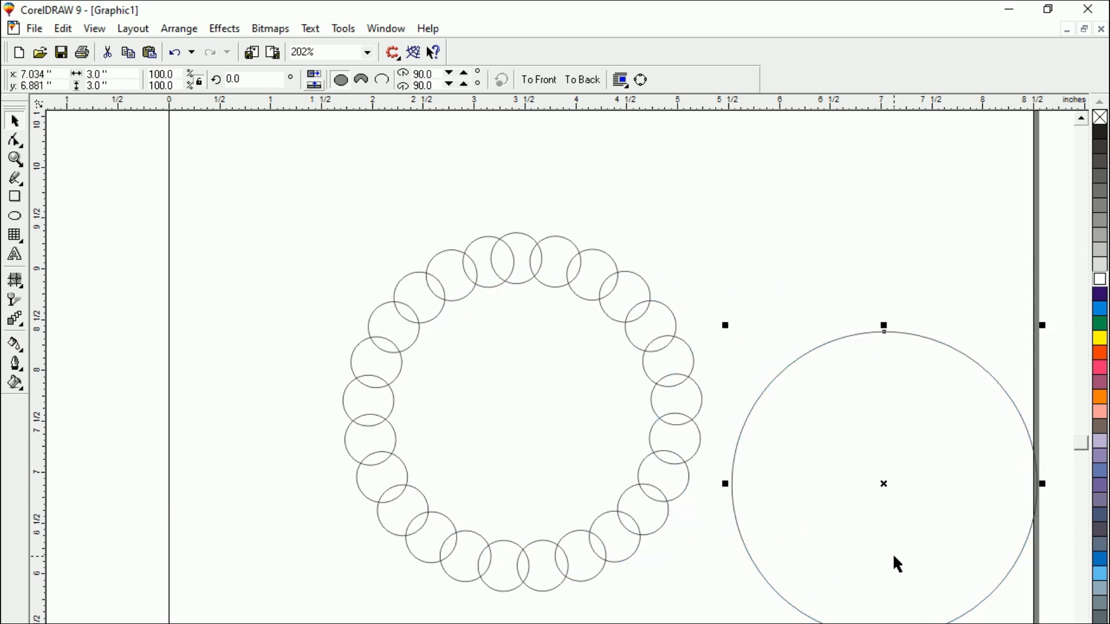
key(Delete)
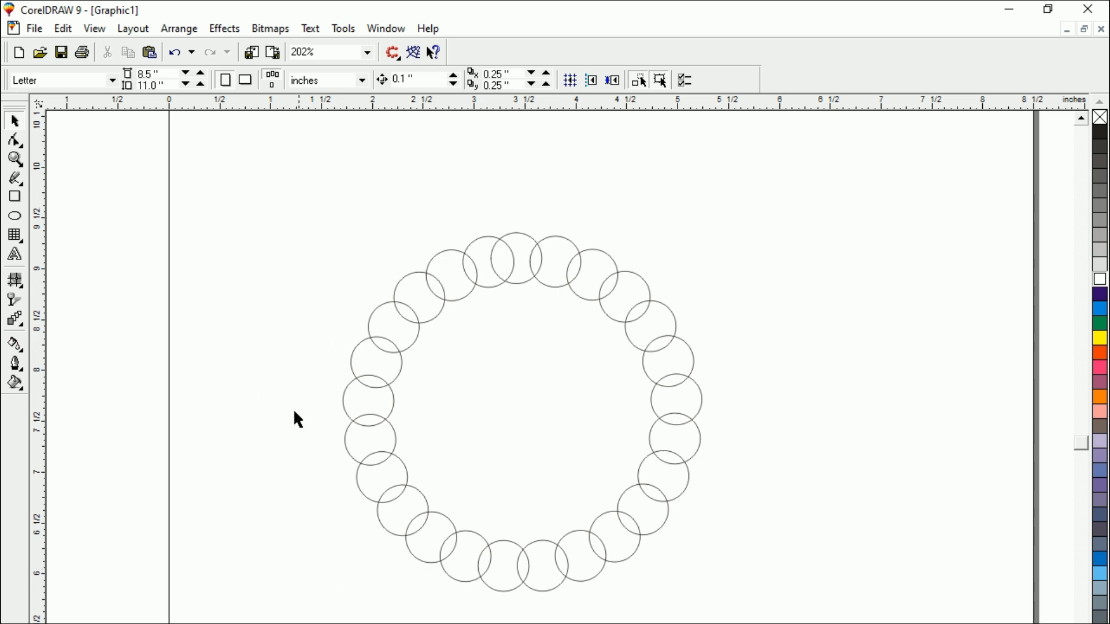
Weld all the small overlapping circles into a single scalloped ring shape
drag(272, 189, 471, 479)
key(ctrl+a)
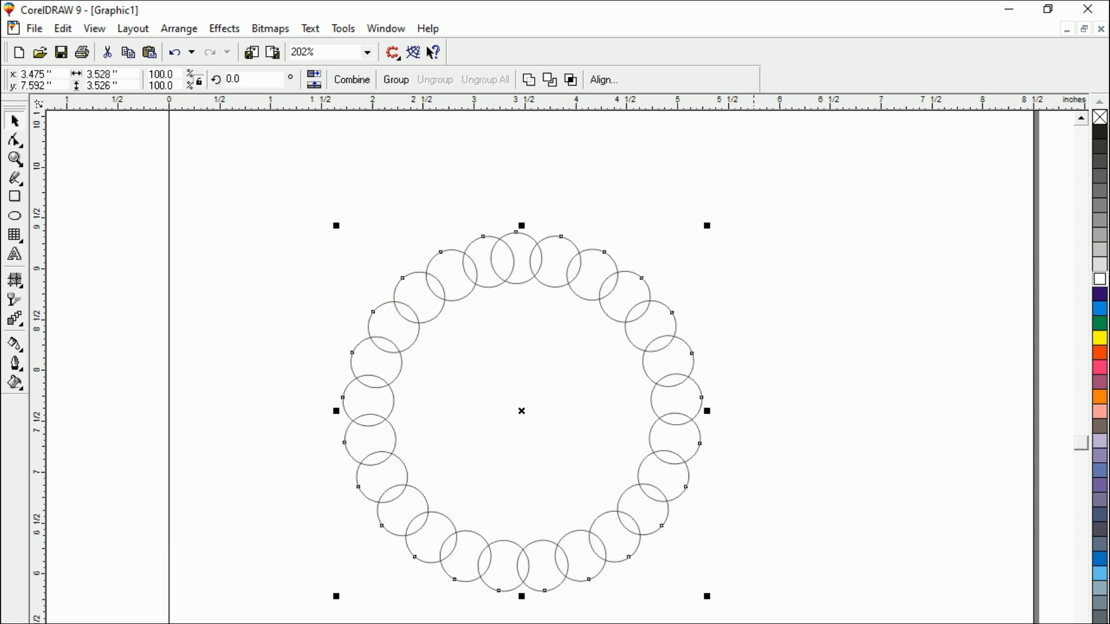
click(203, 183)
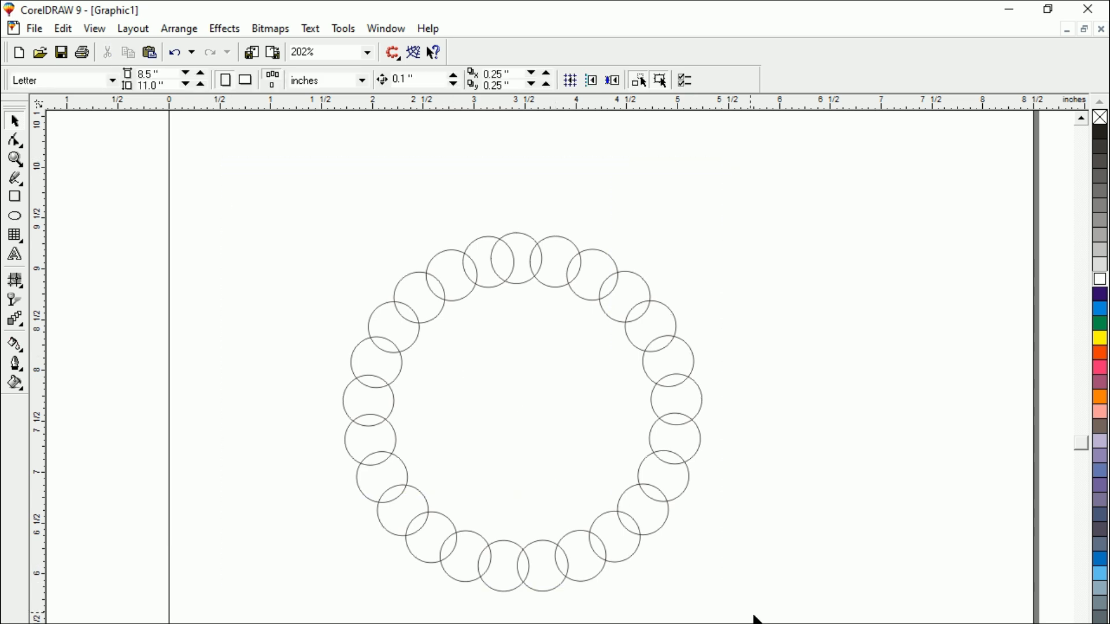
key(ctrl+a)
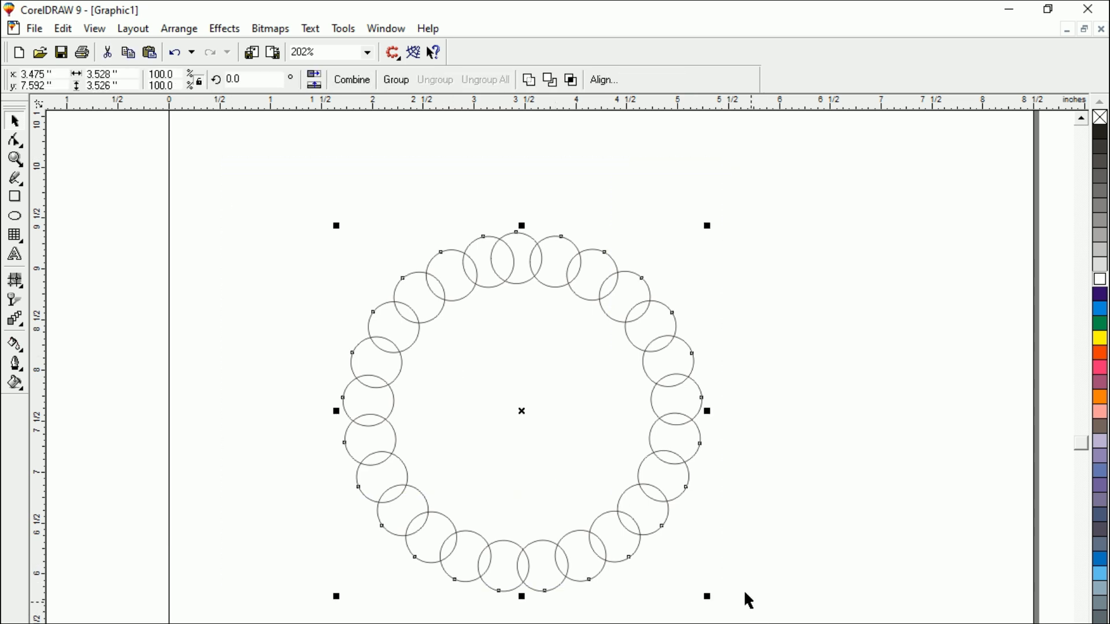
click(530, 87)
click(357, 209)
click(395, 290)
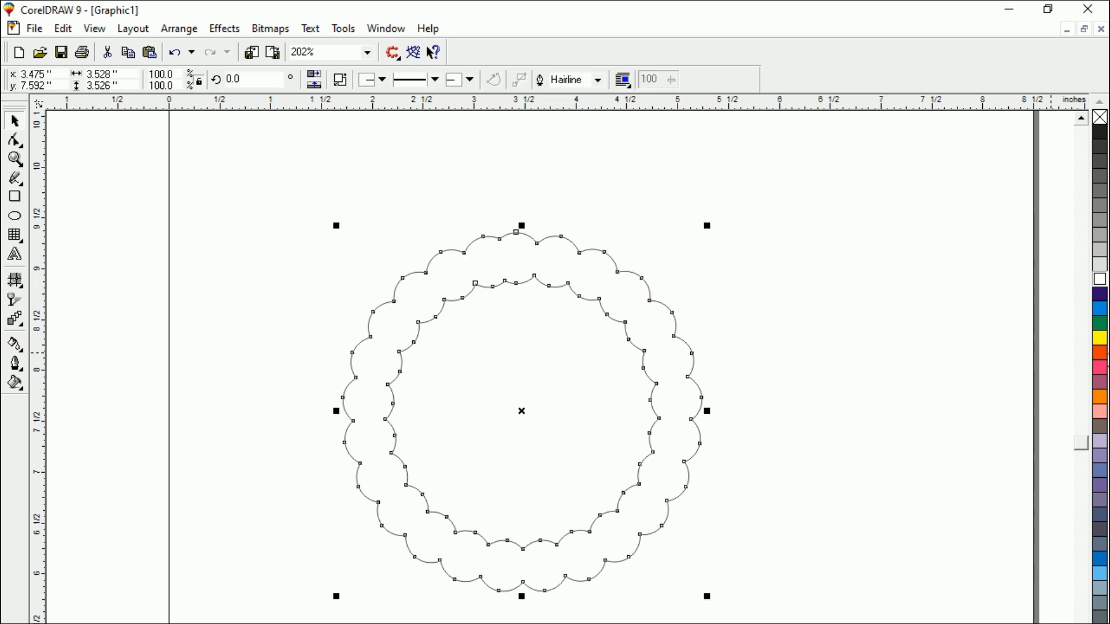
Colour the scalloped ring light grey, and place a dark purple copy about 0.04 inch left of and 0.09 inch above it
click(1100, 256)
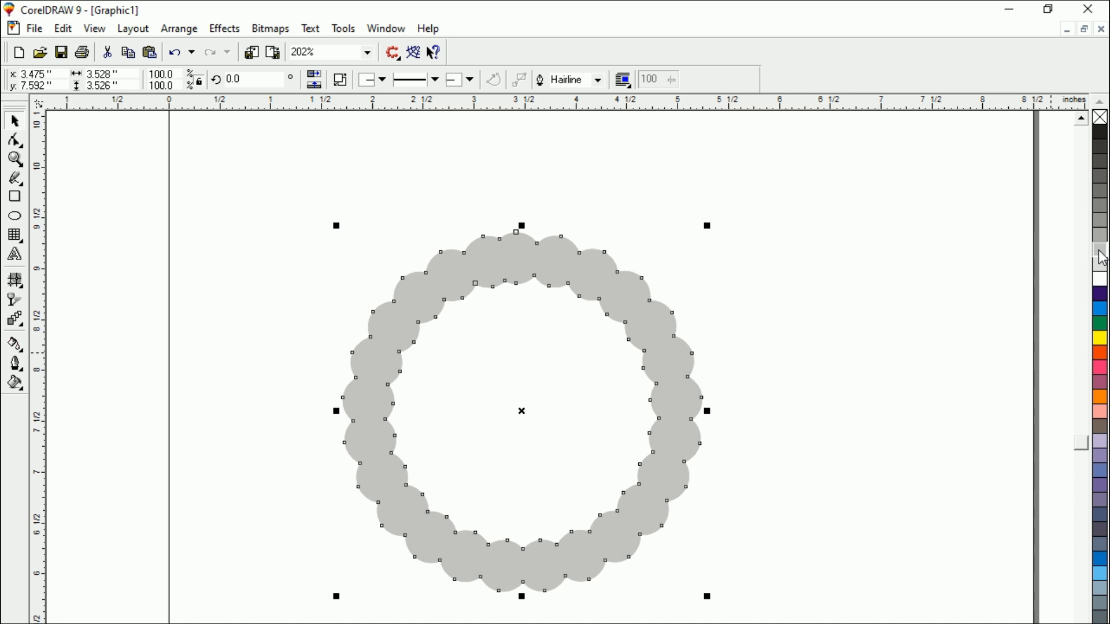
click(800, 463)
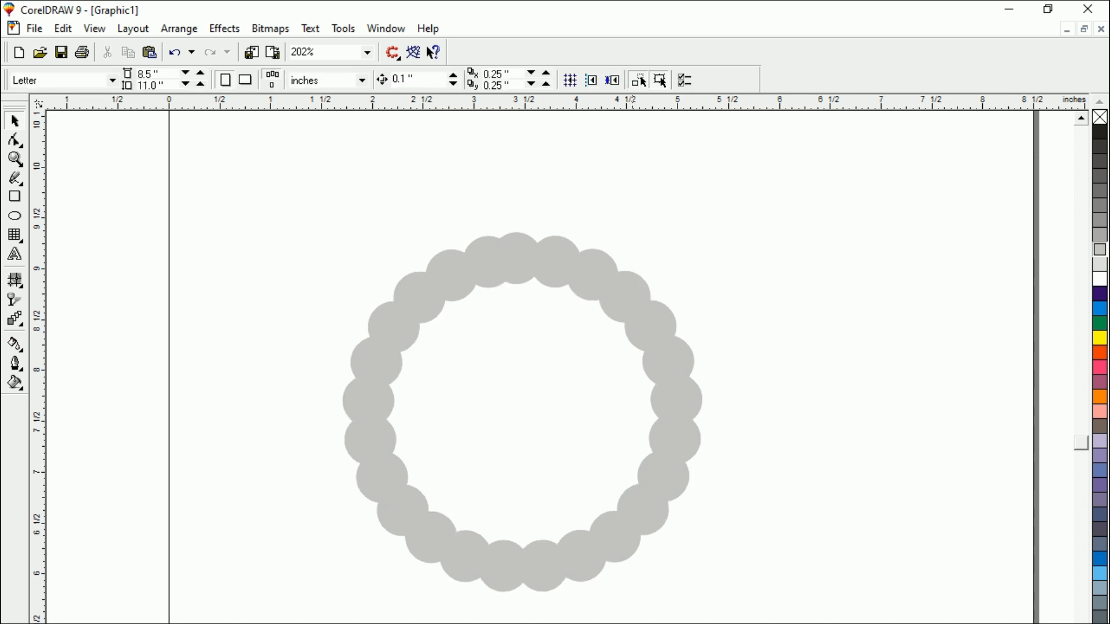
click(625, 539)
drag(623, 537, 622, 535)
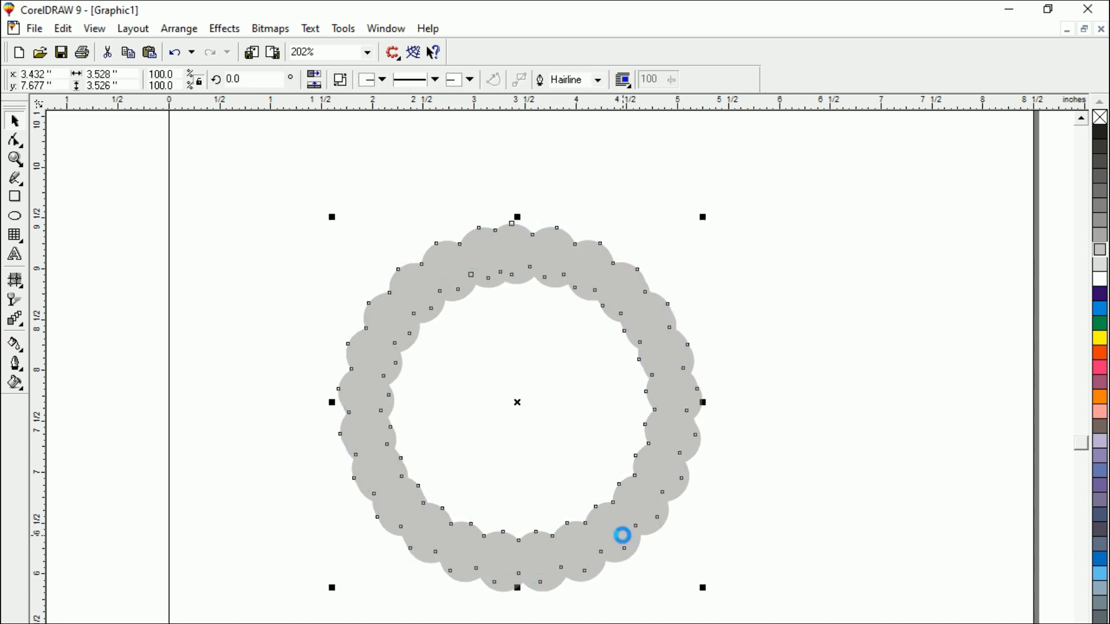
click(1100, 295)
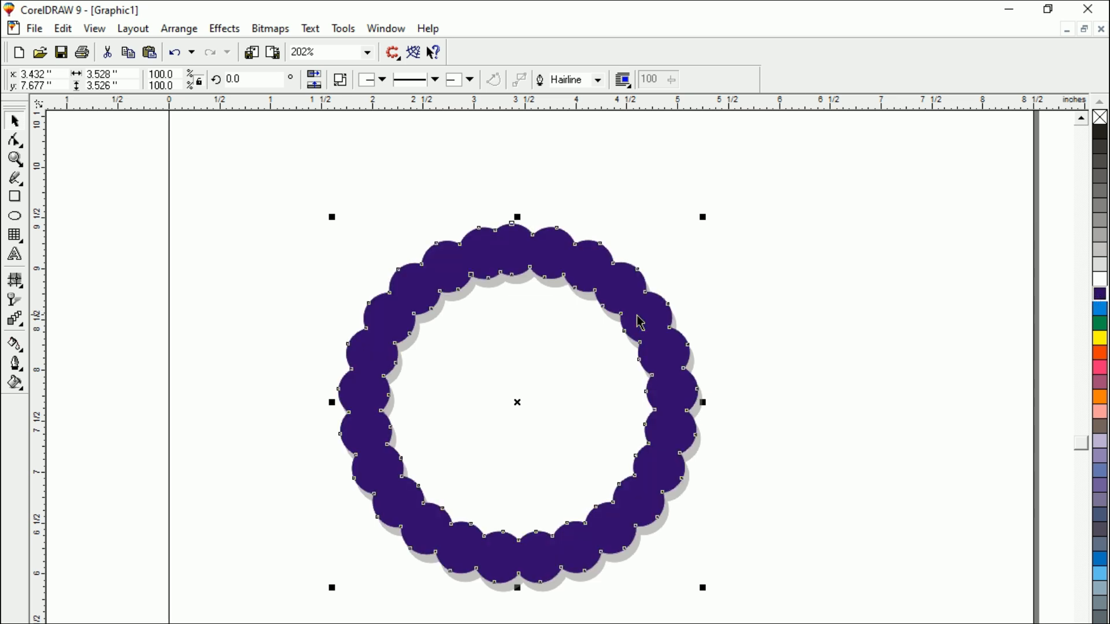
Give the dark purple ring a white 2-point outline with Behind fill and Scale with image enabled
click(313, 193)
click(457, 277)
key(F12)
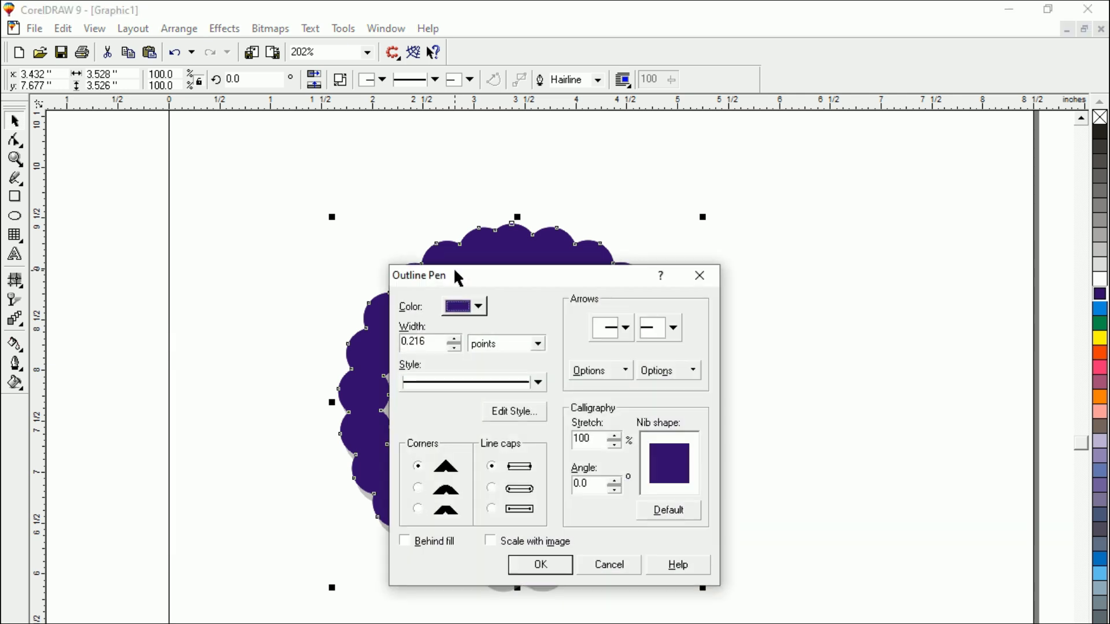
click(479, 308)
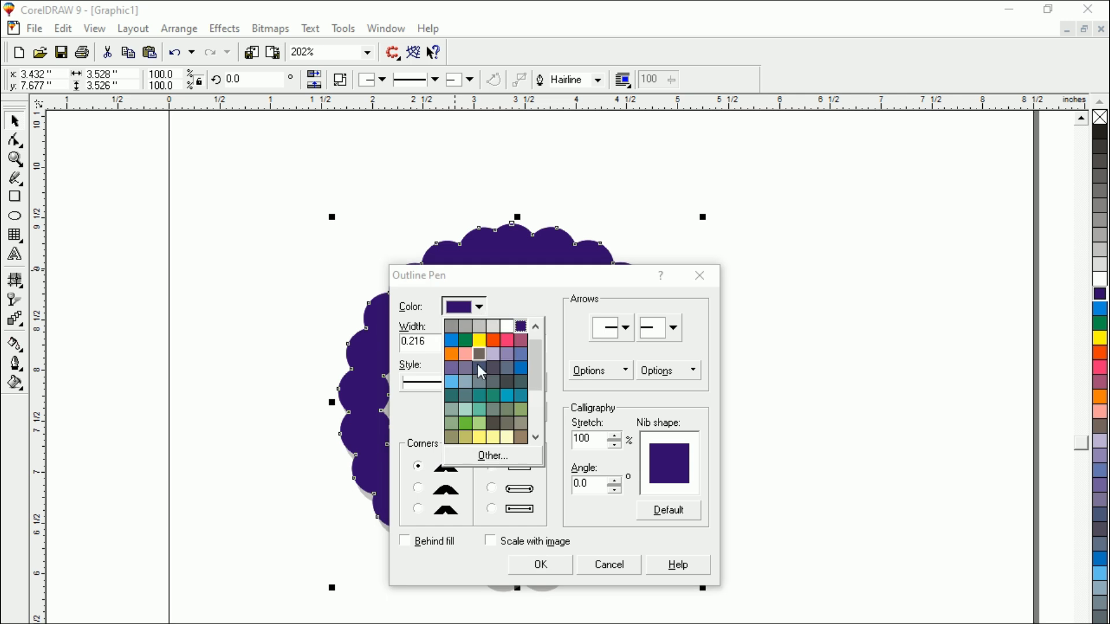
click(506, 326)
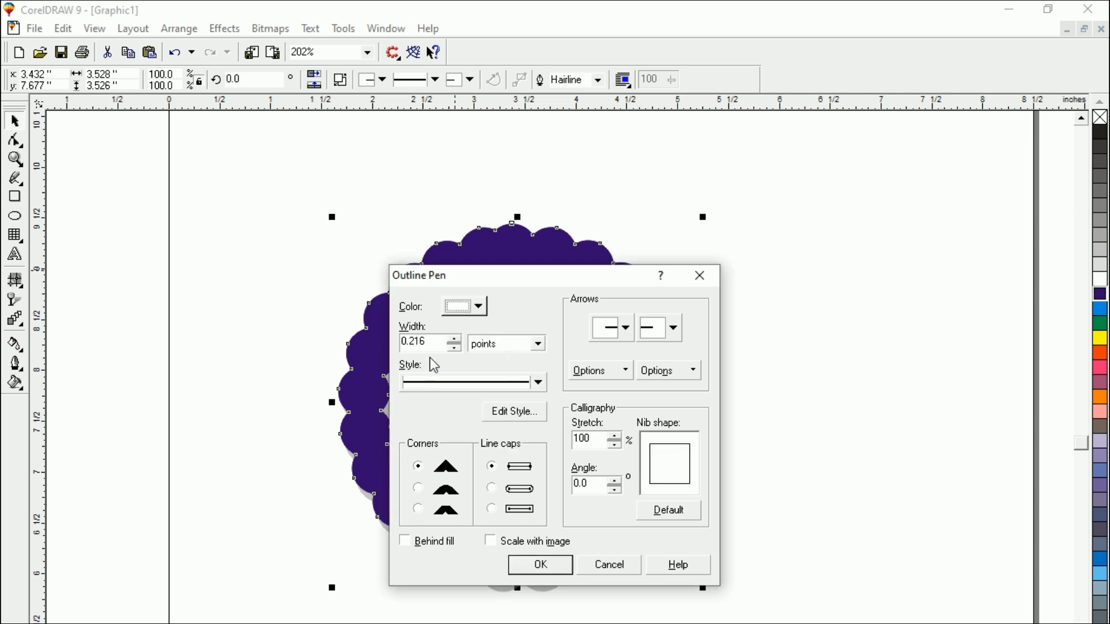
click(406, 541)
click(493, 542)
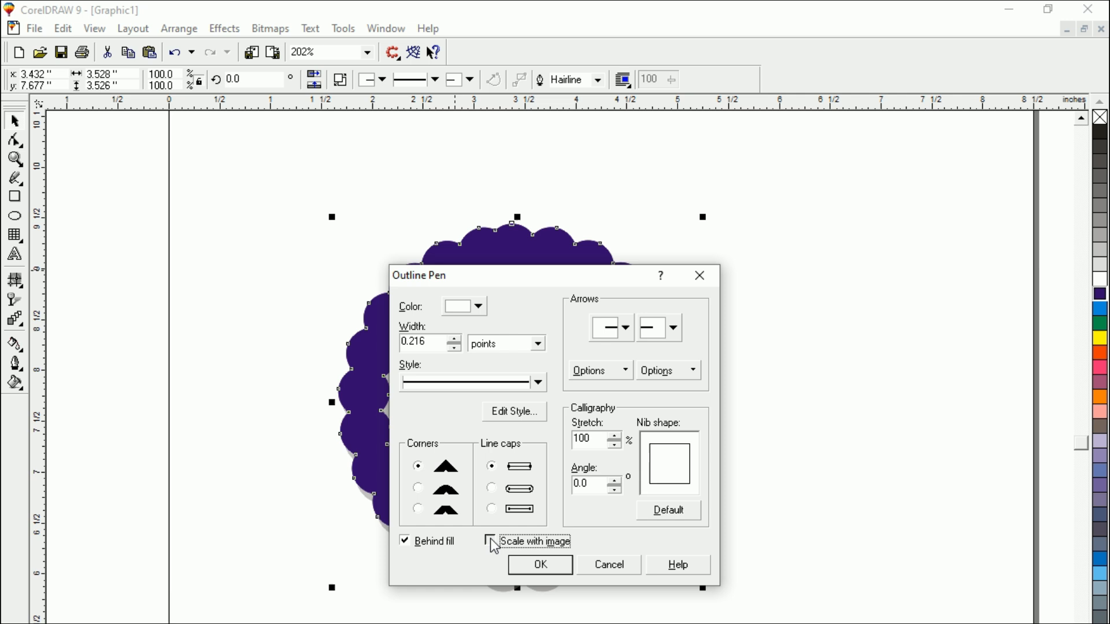
double_click(415, 342)
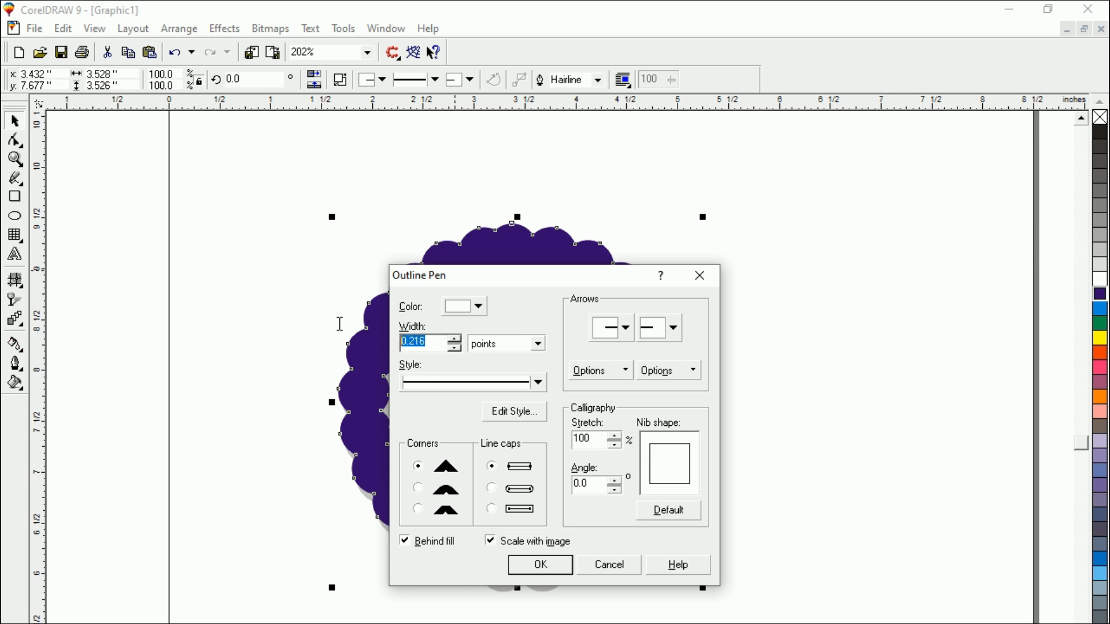
text(2)
click(533, 565)
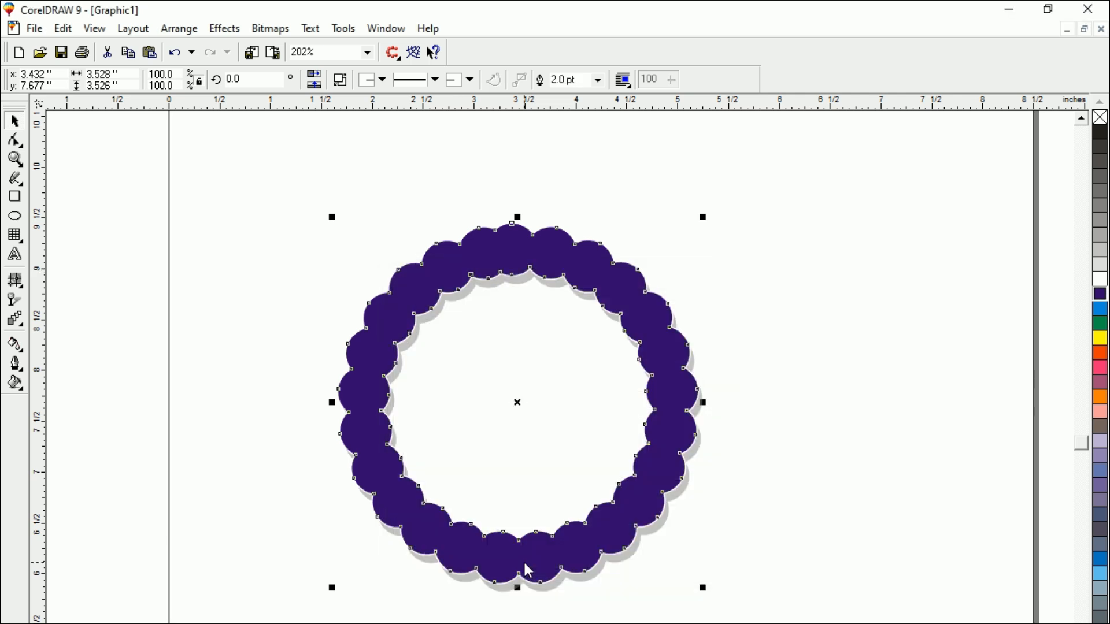
Examine the white outline and grey offset shadow around the purple scalloped ring, with nothing selected
scroll(451, 202, up, 3)
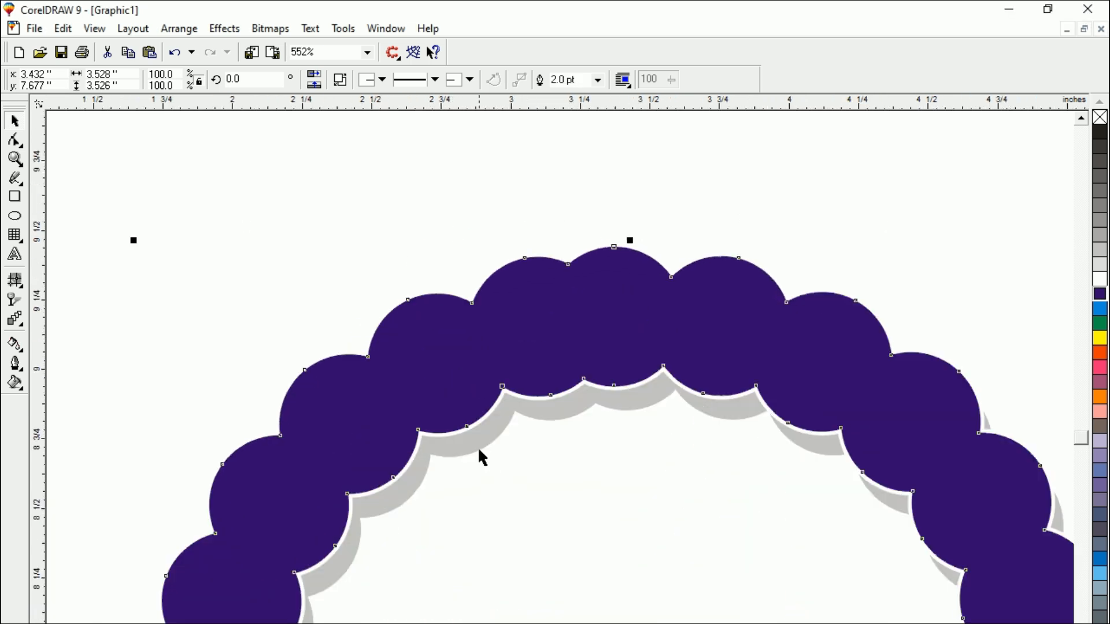
scroll(478, 472, down, 1)
scroll(443, 588, down, 2)
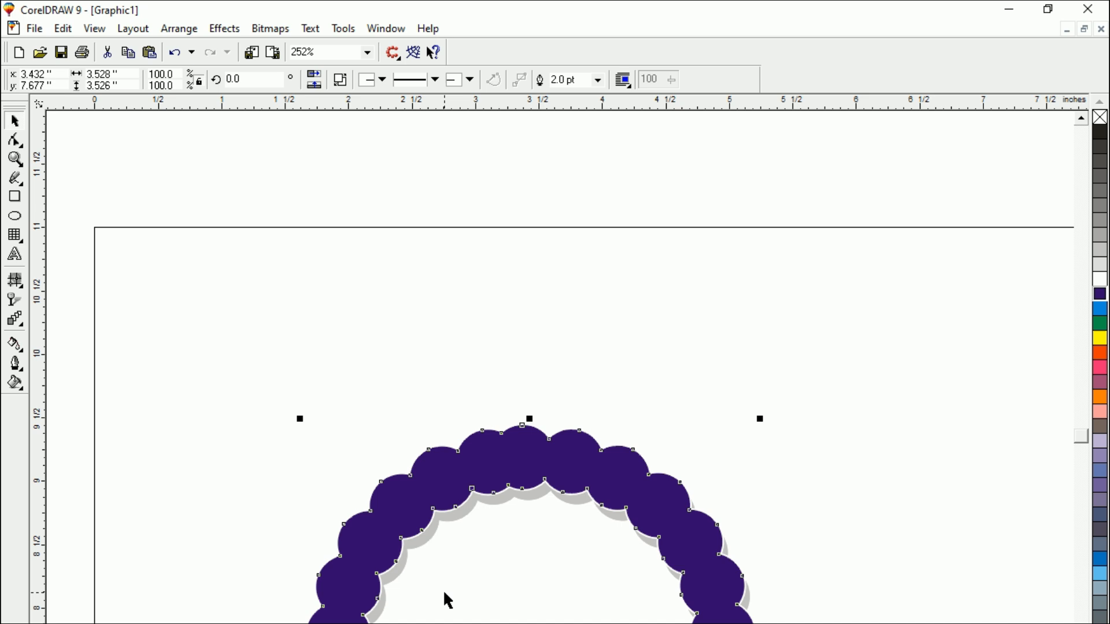
scroll(451, 607, up, 4)
scroll(739, 381, down, 6)
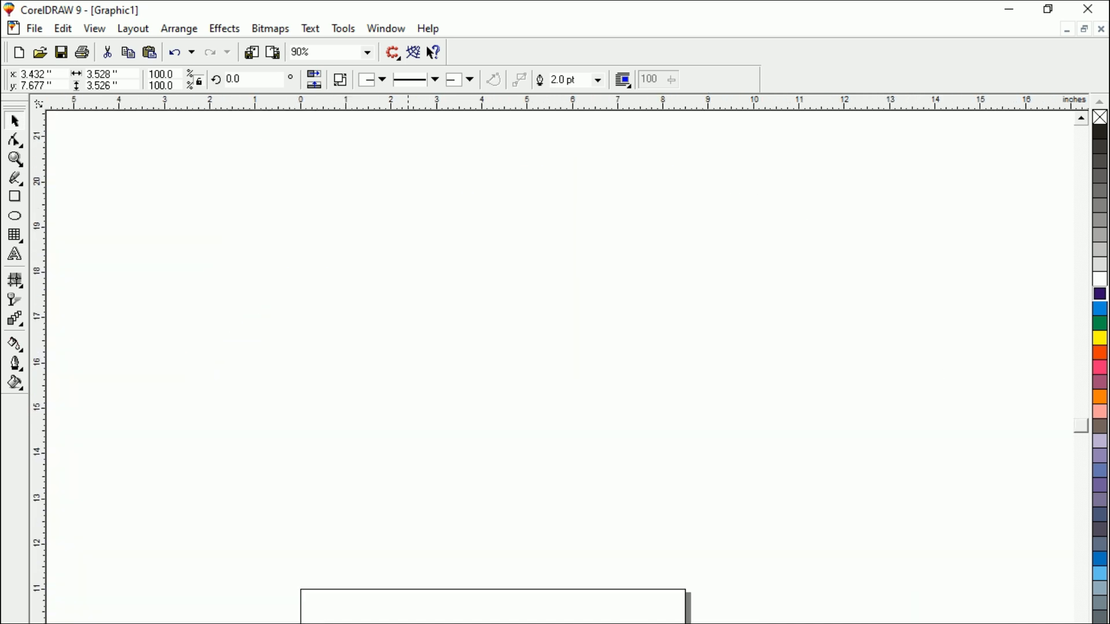
scroll(555, 376, up, 4)
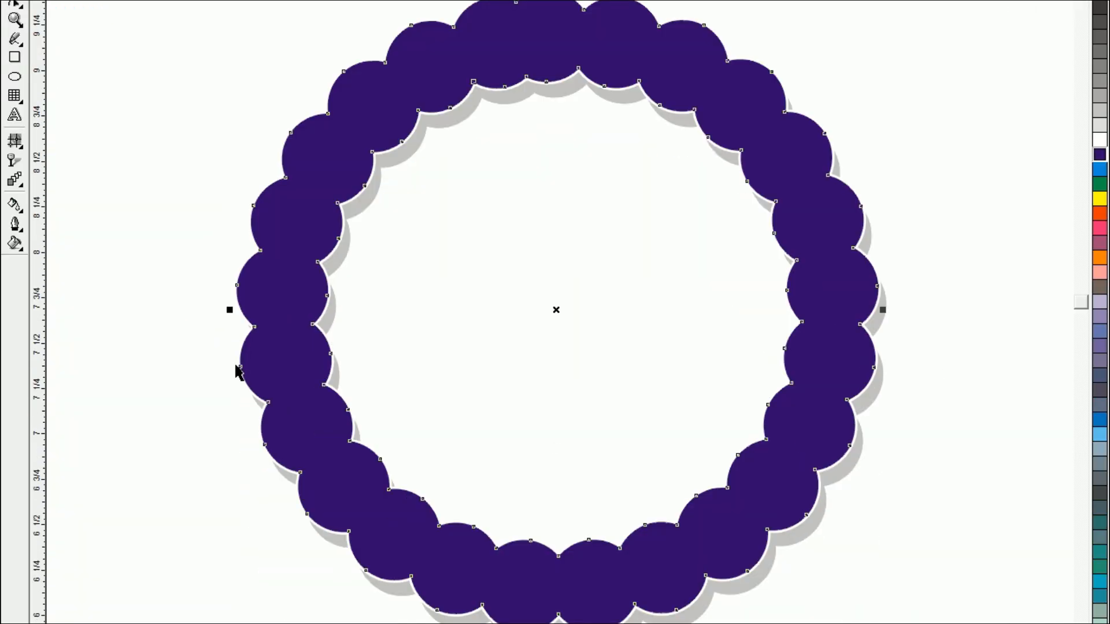
click(337, 442)
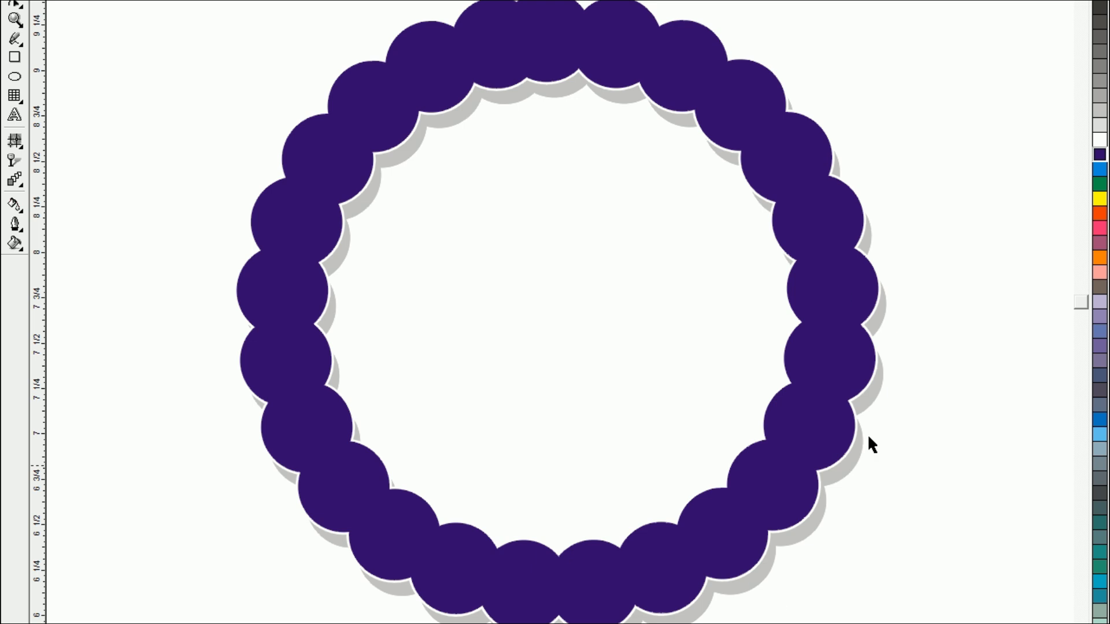